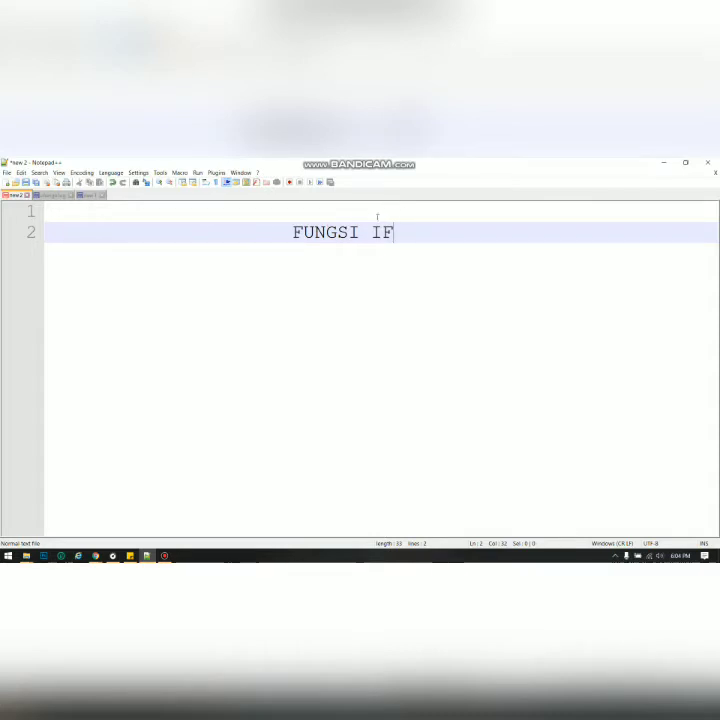
Step: Read the notes explaining the IF function and the list of comparison operators
click(50, 195)
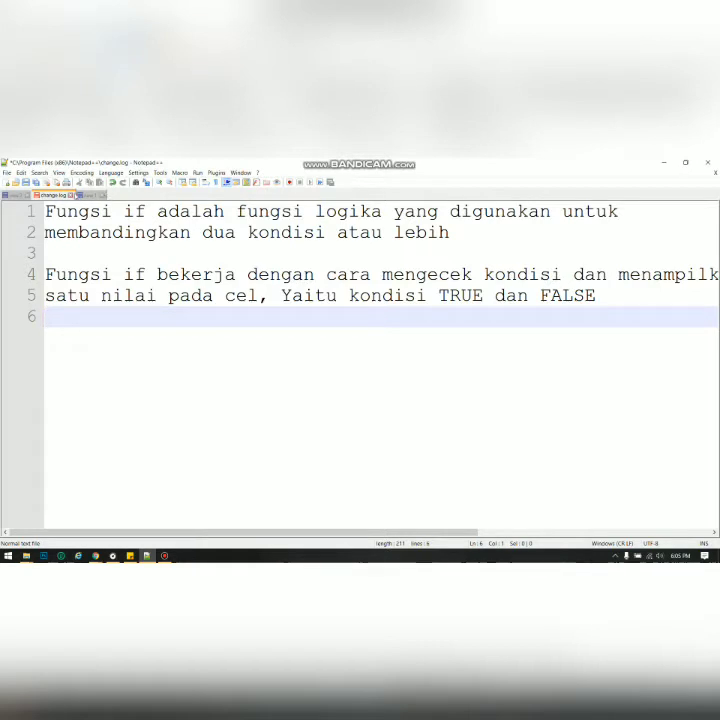
click(90, 195)
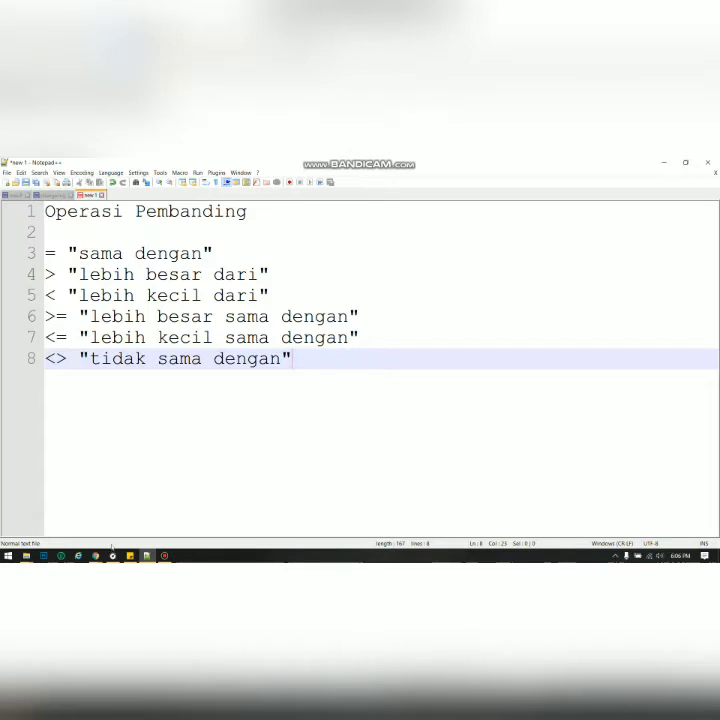
Step: Switch to the Fungsi If spreadsheet in the Chrome browser
mouse_move(96, 556)
click(96, 554)
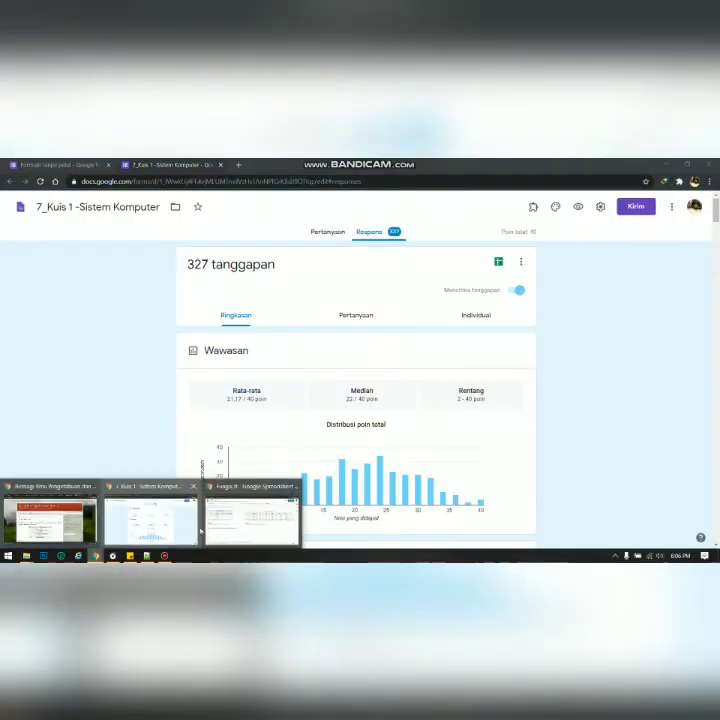
click(257, 503)
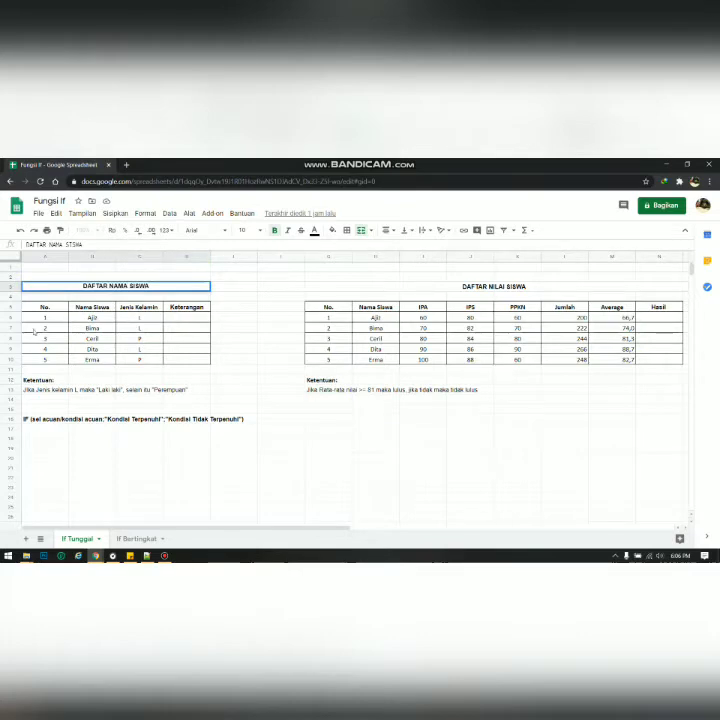
click(140, 487)
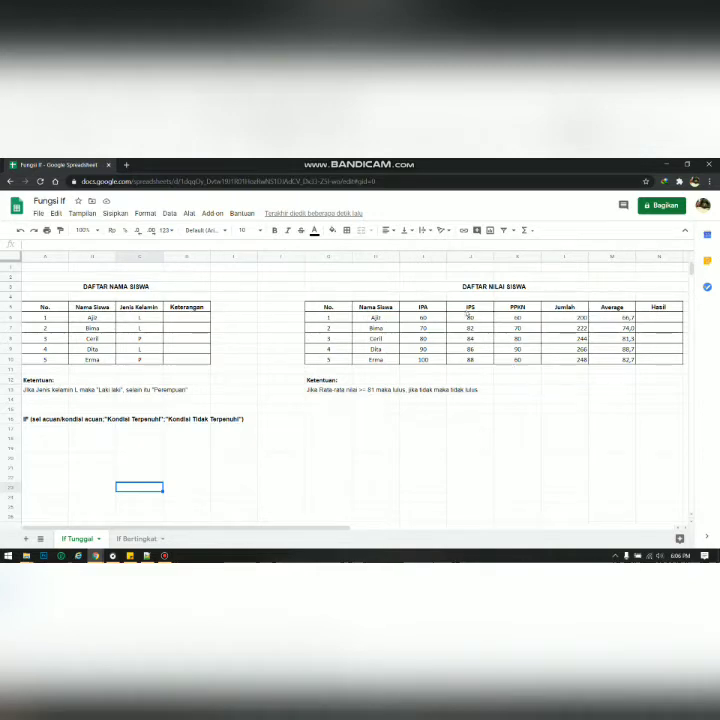
click(193, 318)
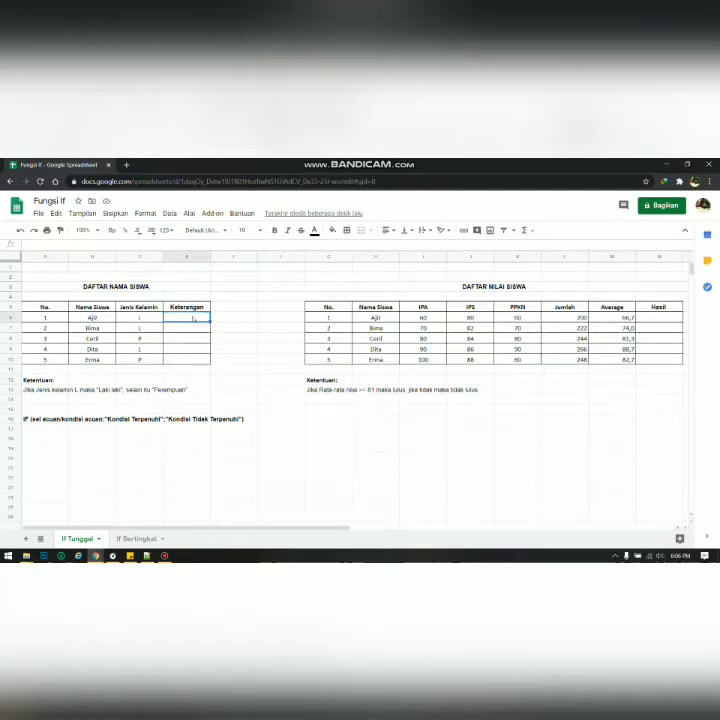
click(189, 308)
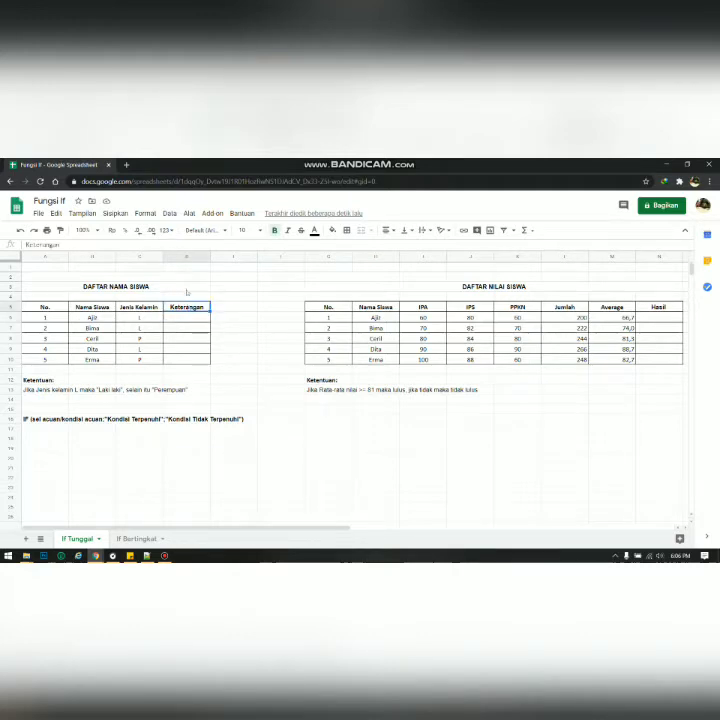
click(196, 318)
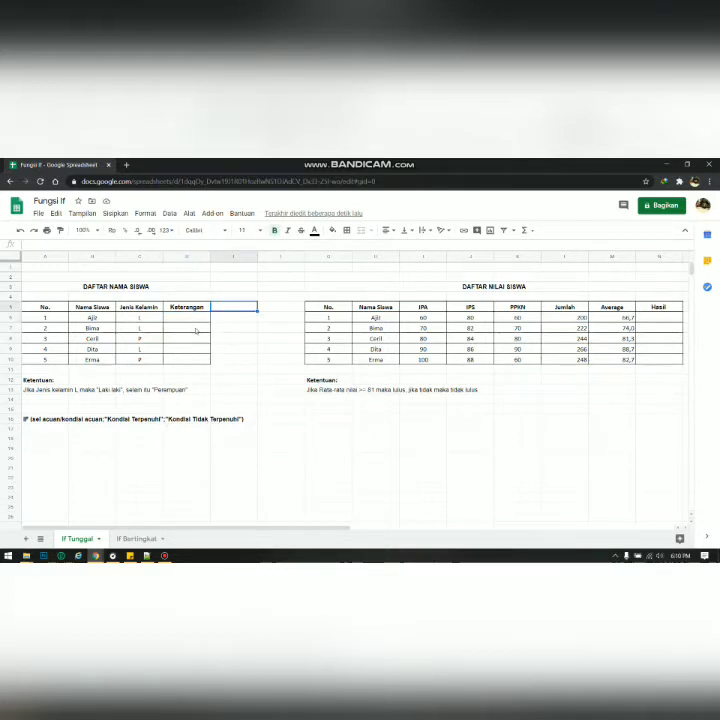
Step: Begin an IF formula in D6, the first Keterangan cell, testing whether C6 equals "L"
click(196, 319)
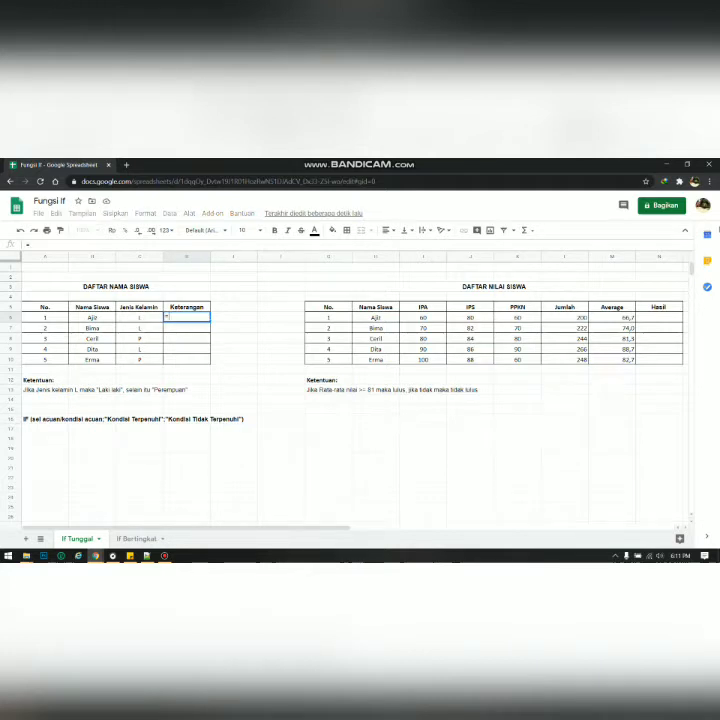
text(=IF)
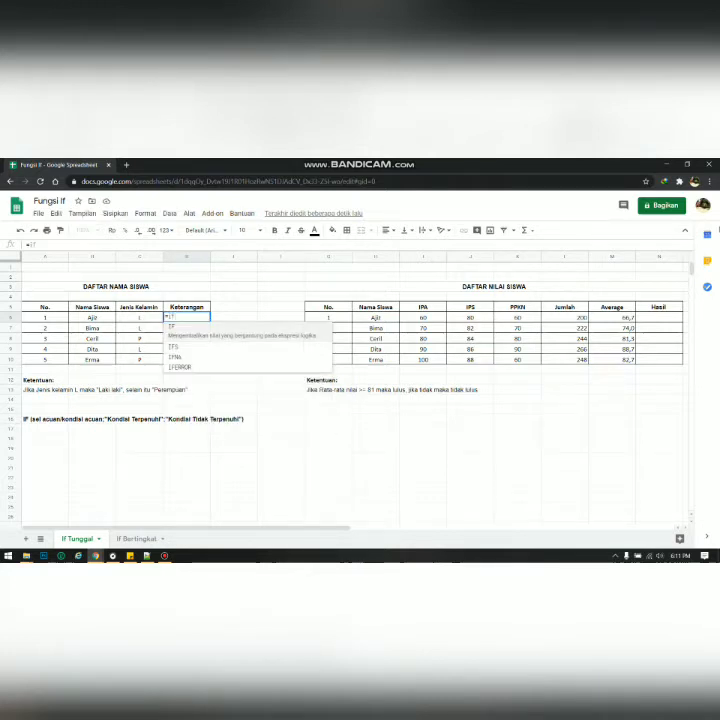
text(()
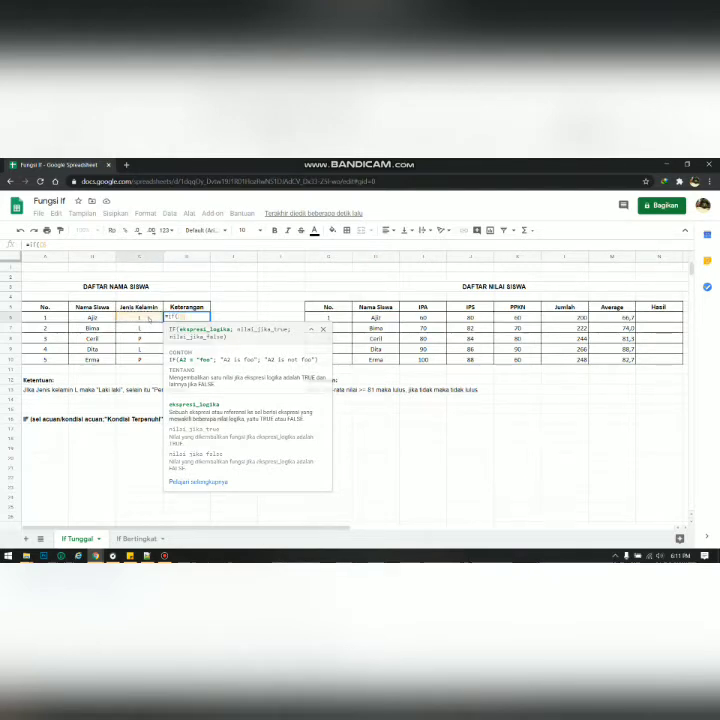
click(140, 318)
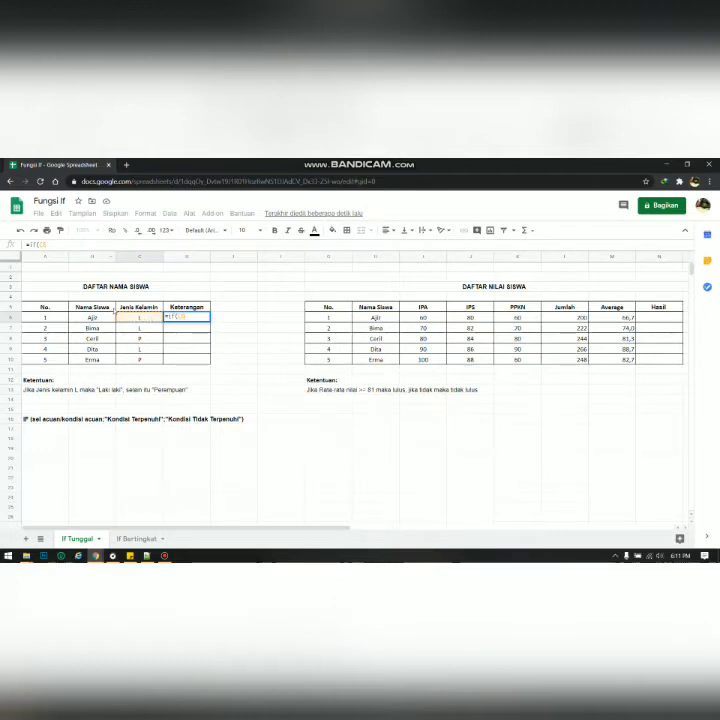
text(=)
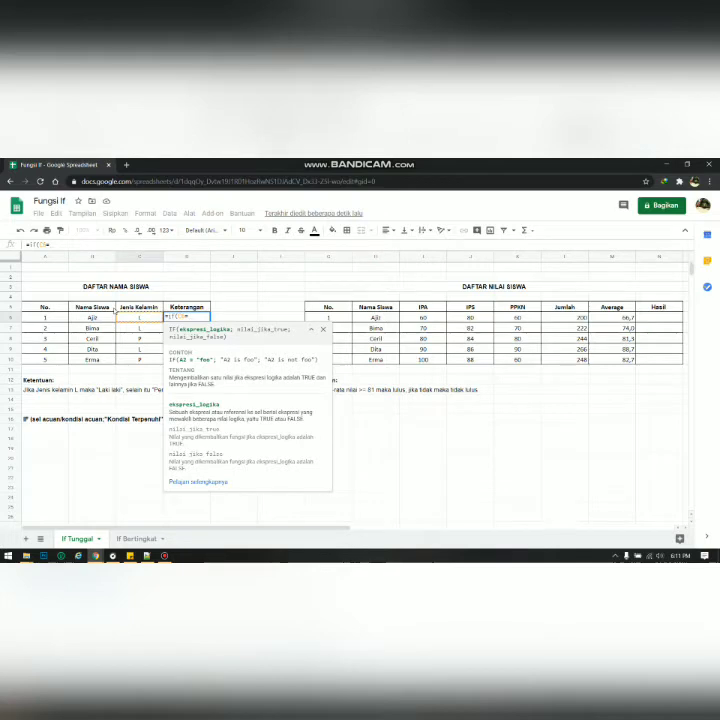
text(")
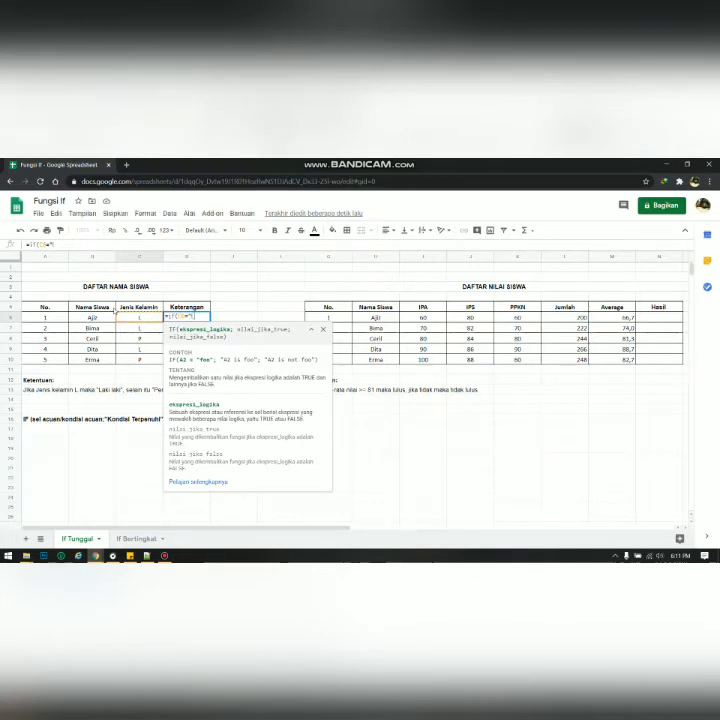
text(L")
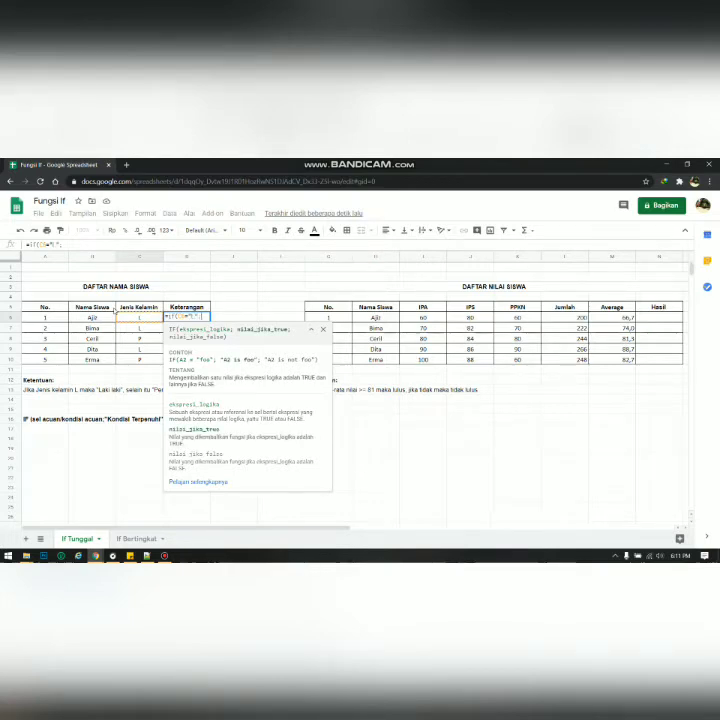
Step: Complete the D6 formula so it returns "Laki-laki" when true and "Perempuan" when false
text(;")
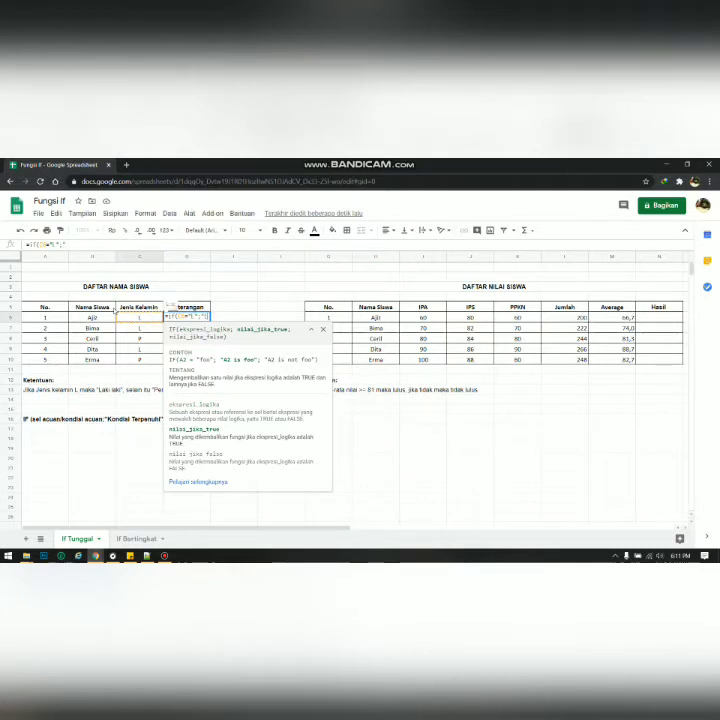
text(Laki-laki)
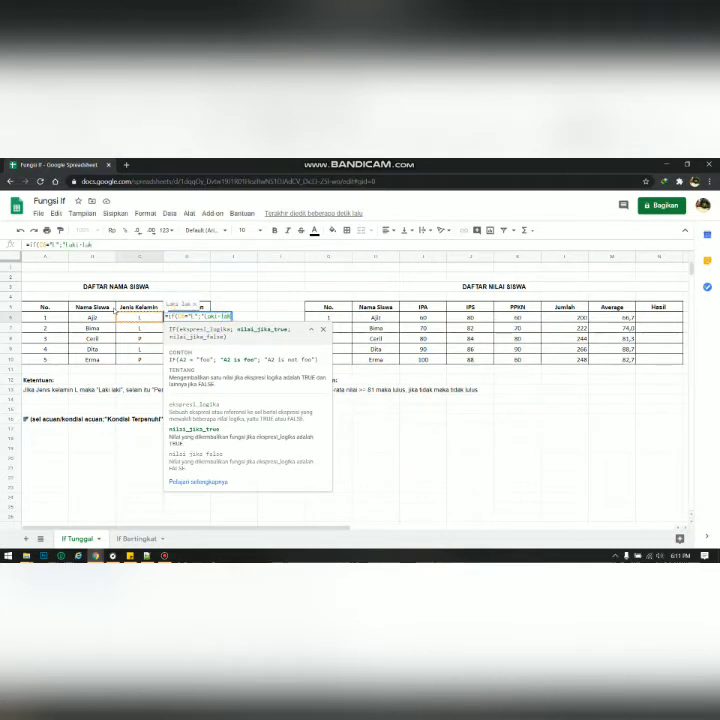
text(";)
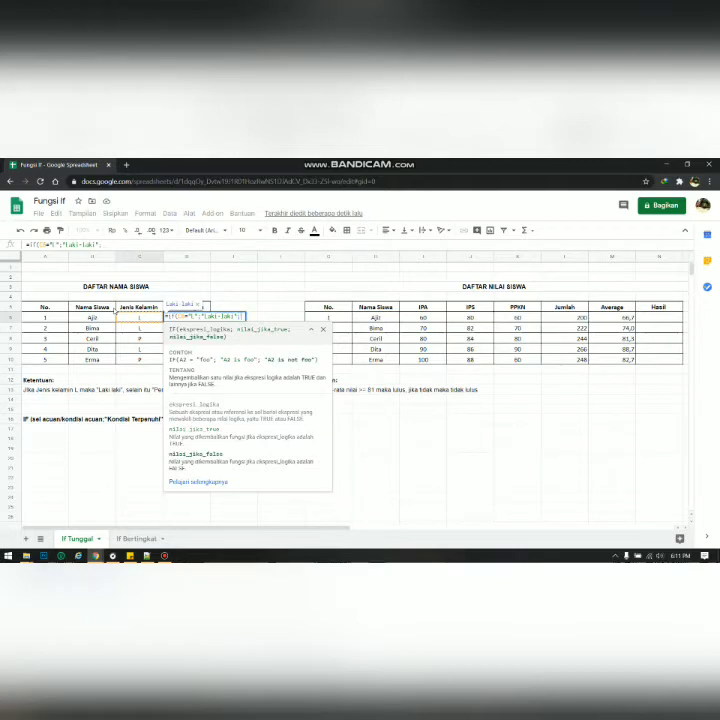
text(")
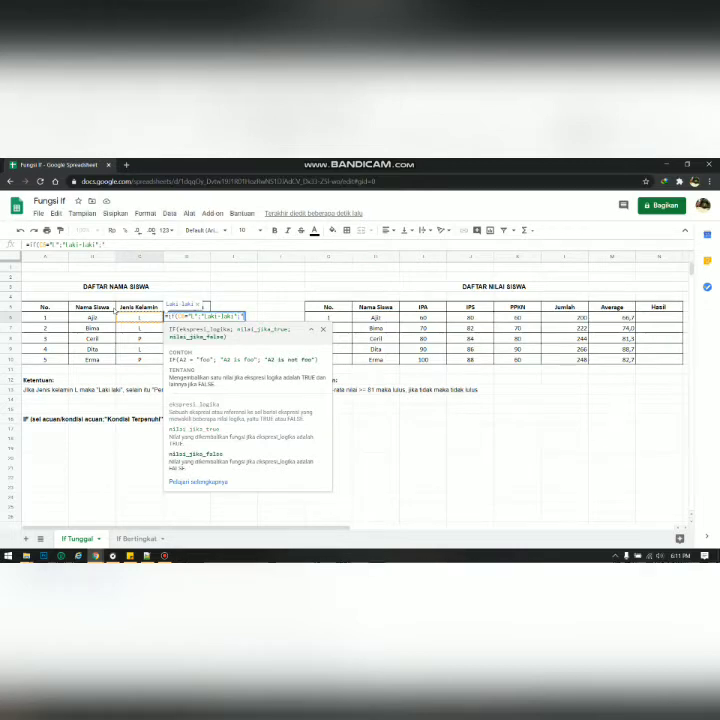
text(Perempuan)
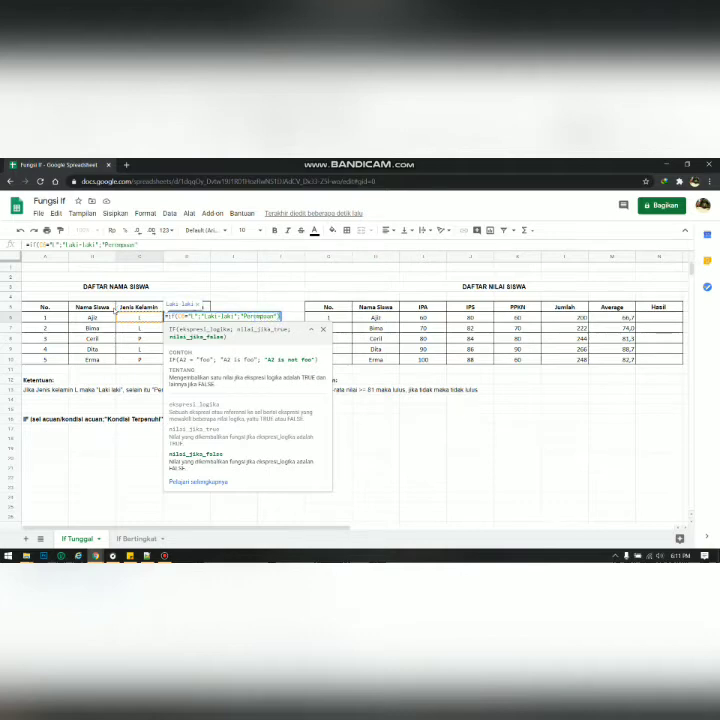
text("))
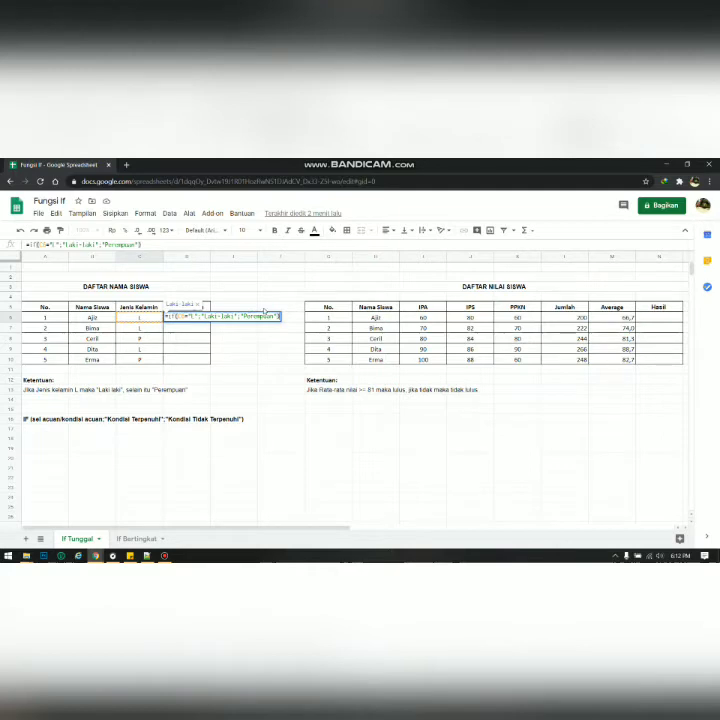
key(Return)
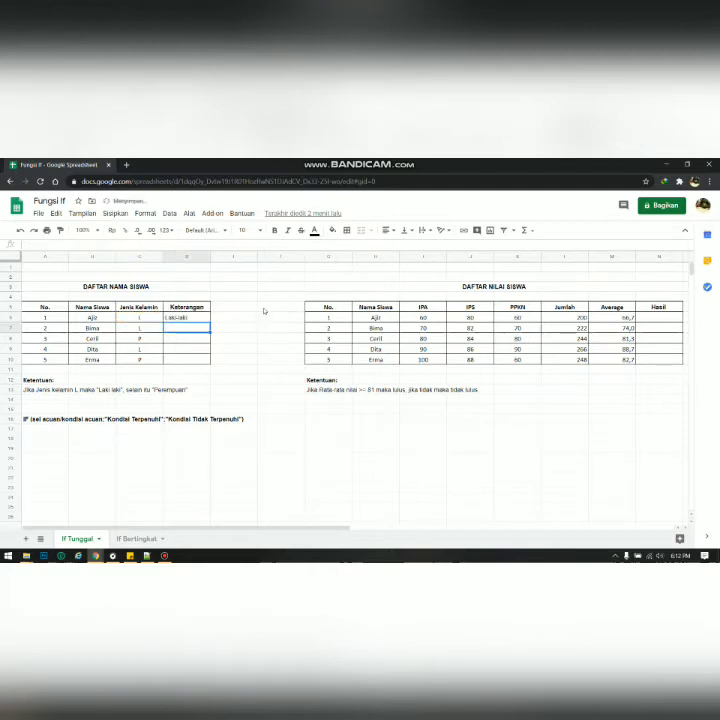
Step: Fill the D6 formula down the Keterangan column to D10 and check the copied formulas
click(186, 318)
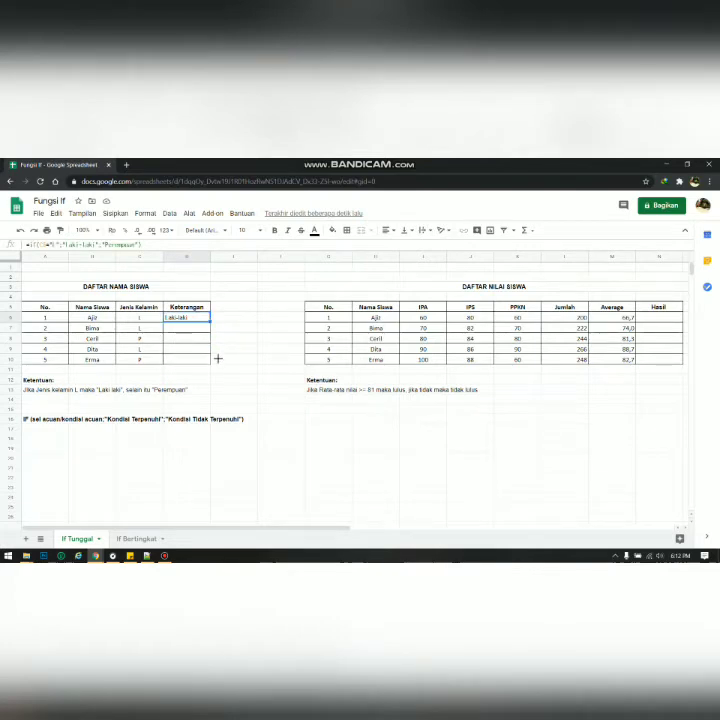
drag(218, 358, 218, 358)
click(188, 338)
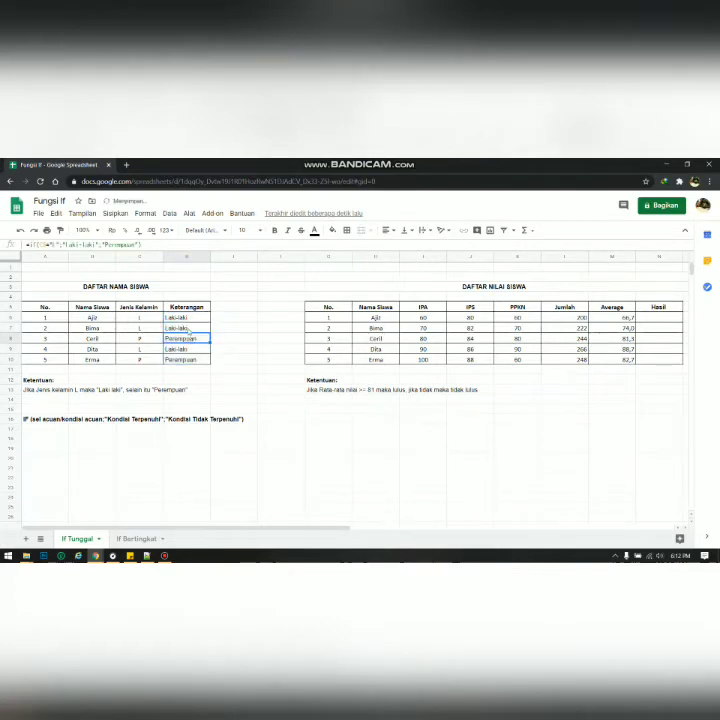
click(188, 331)
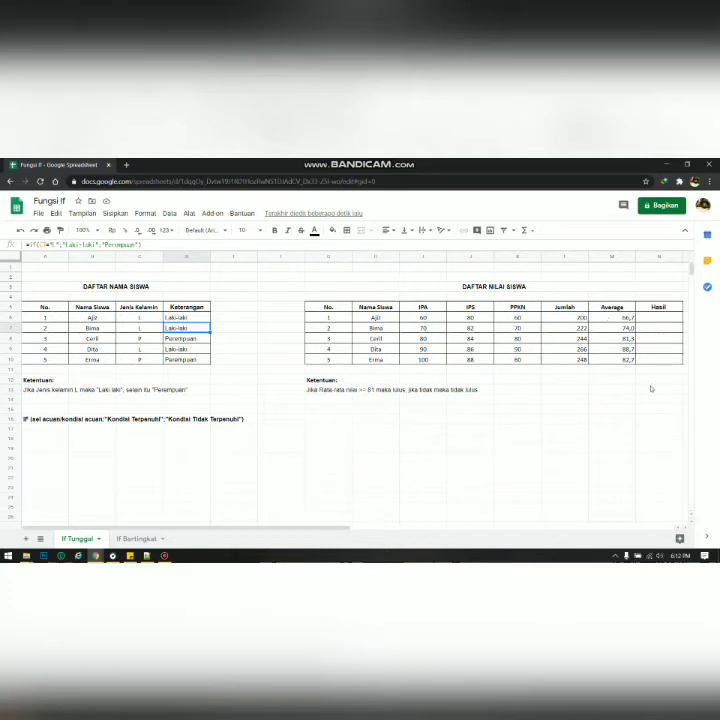
Step: Begin an IF formula in N6, the first Hasil cell, testing whether the average in M6 is >=81
click(355, 401)
click(329, 389)
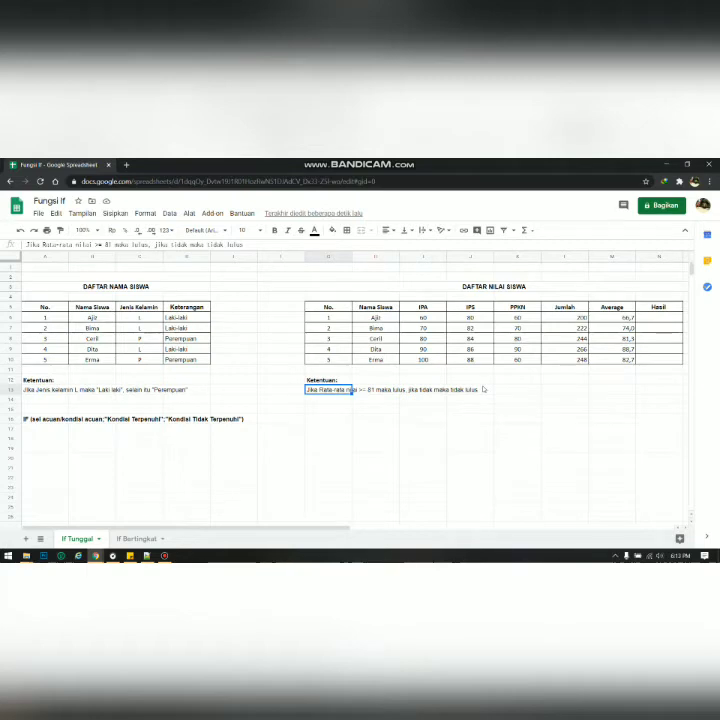
click(668, 318)
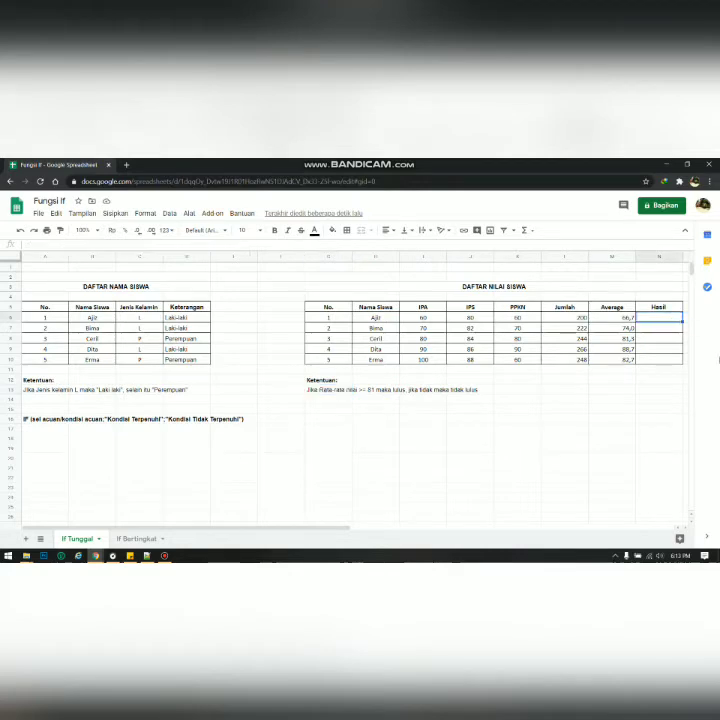
text(=IF)
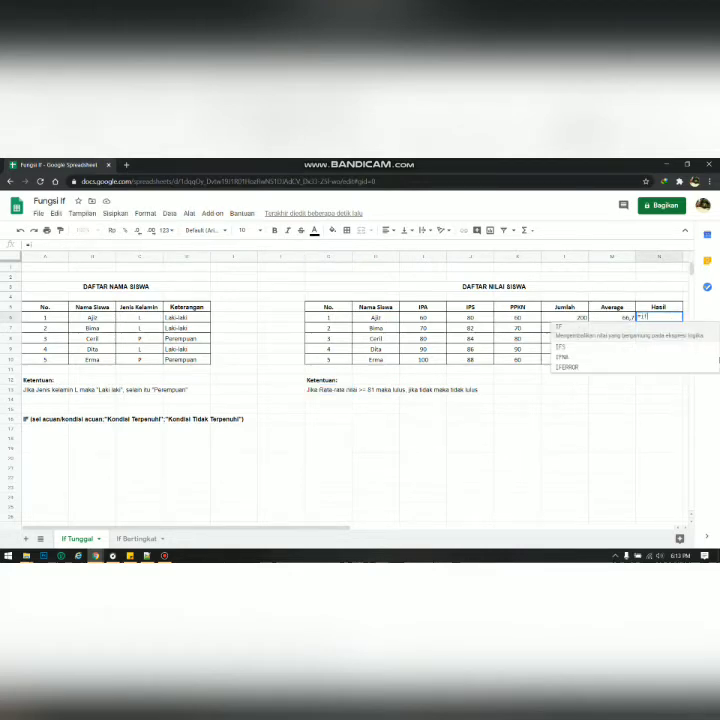
text(()
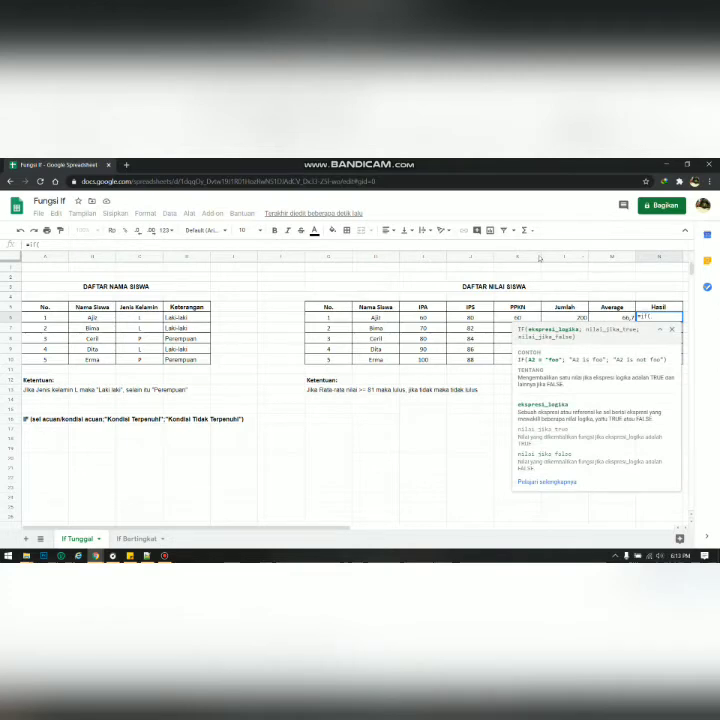
click(618, 319)
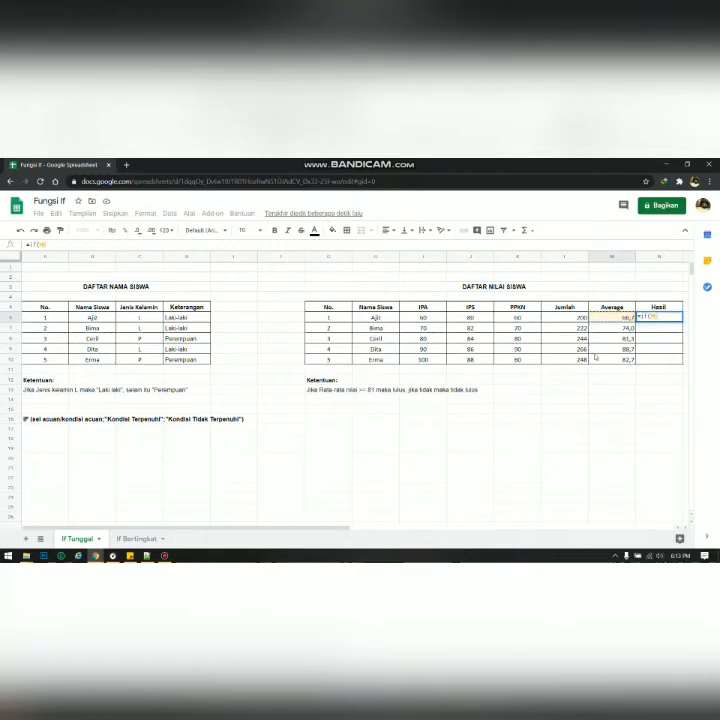
text(>)
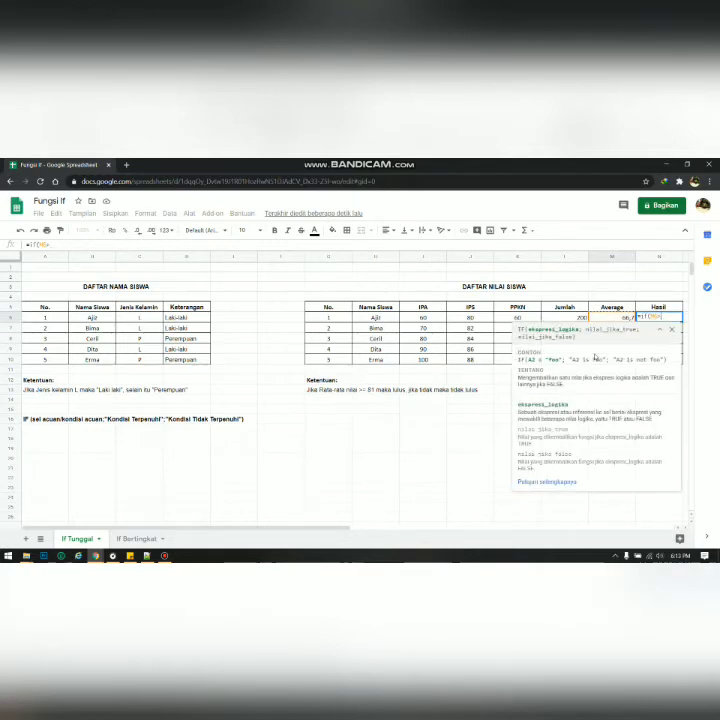
text(=8)
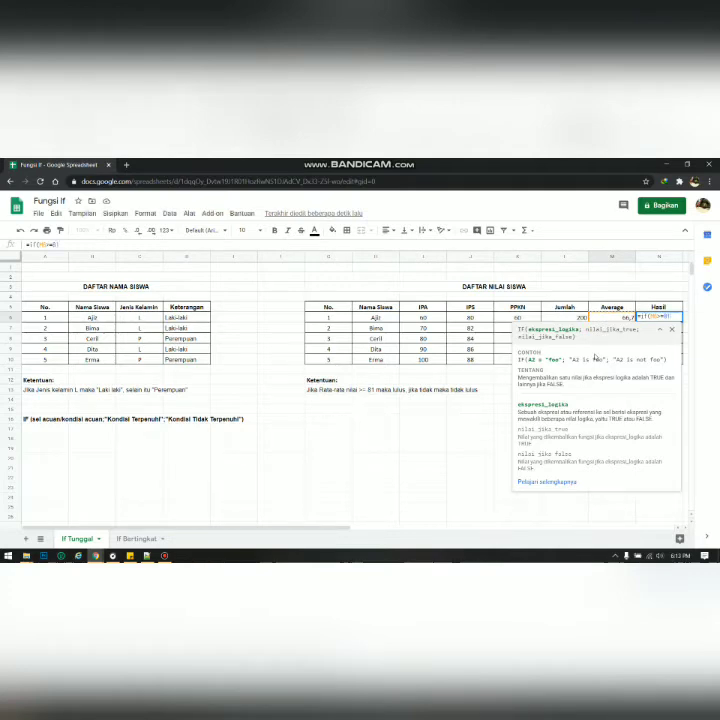
text(1;)
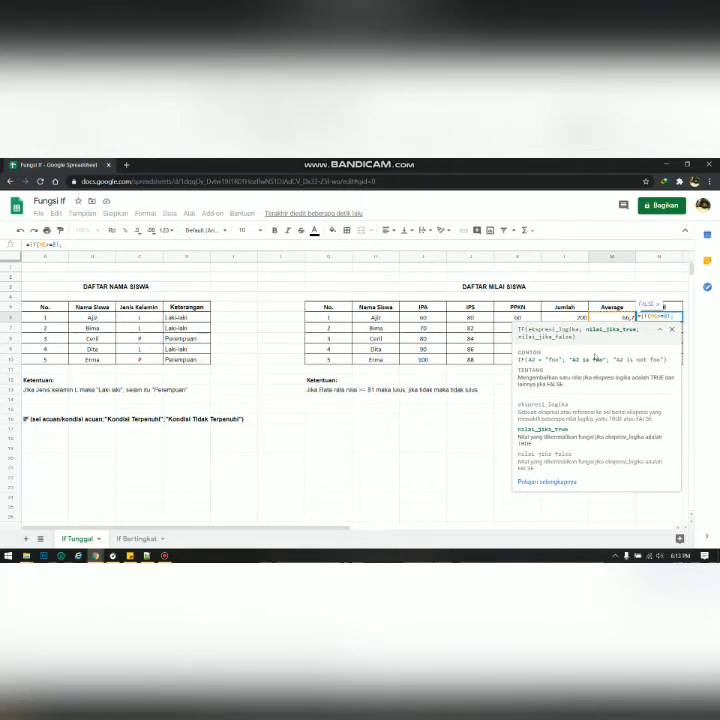
Step: Complete the N6 formula so it returns "LULUS" when true and "TIDAK LULUS" when false
text(")
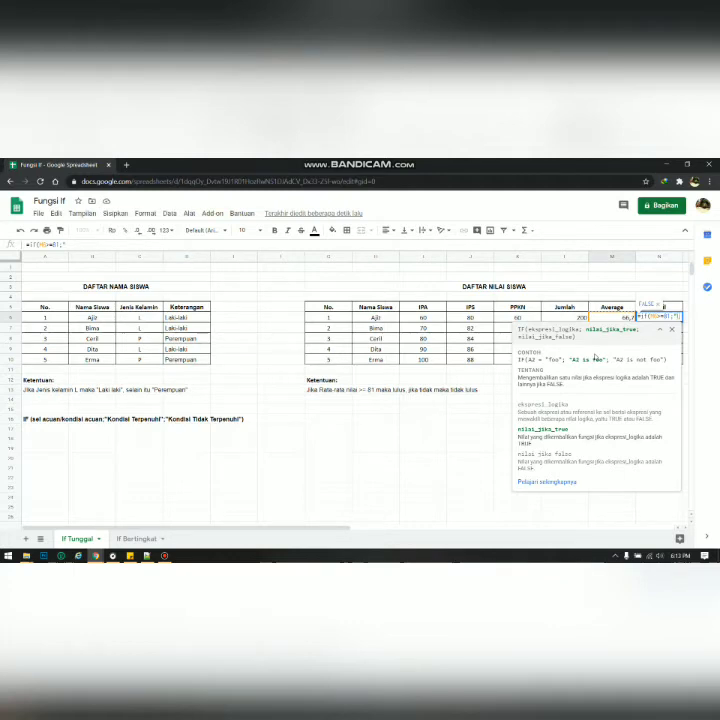
text(LU)
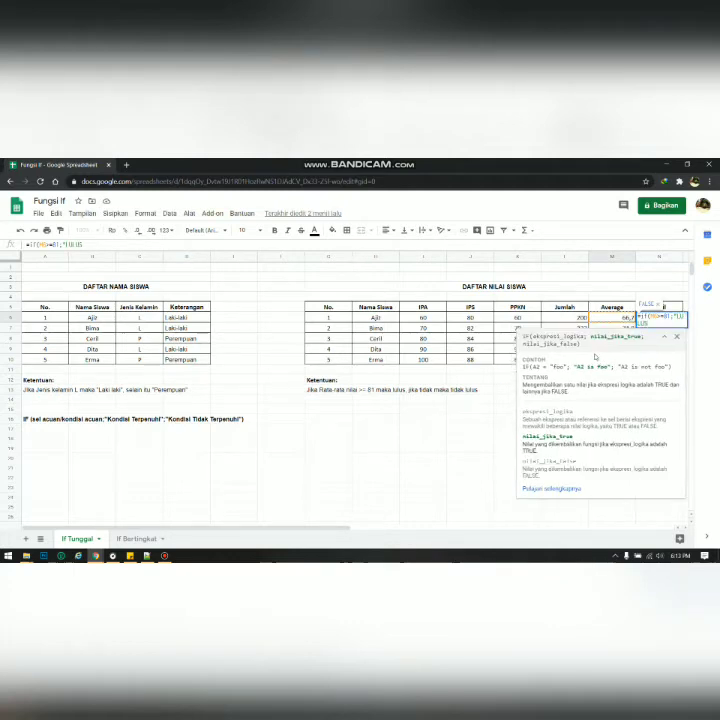
text(LUS";)
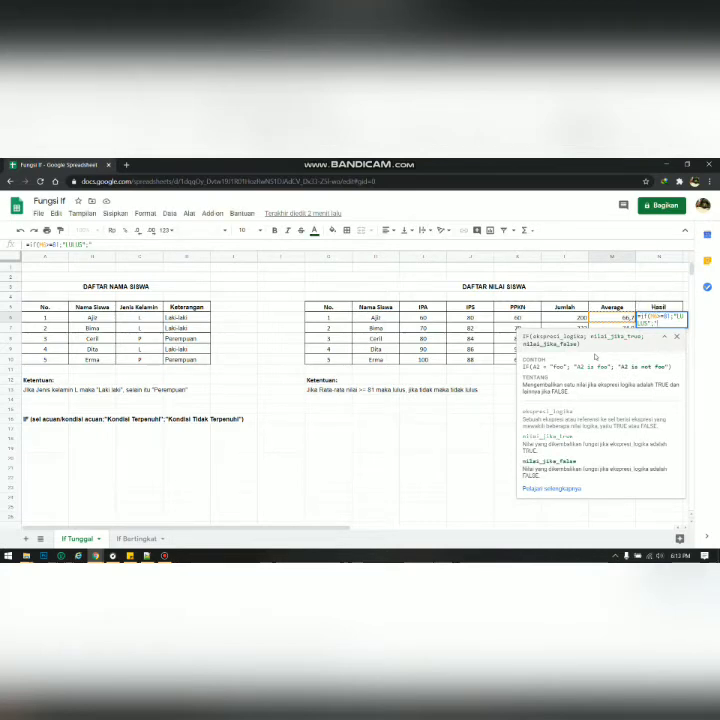
text("TIDAK LULUS")
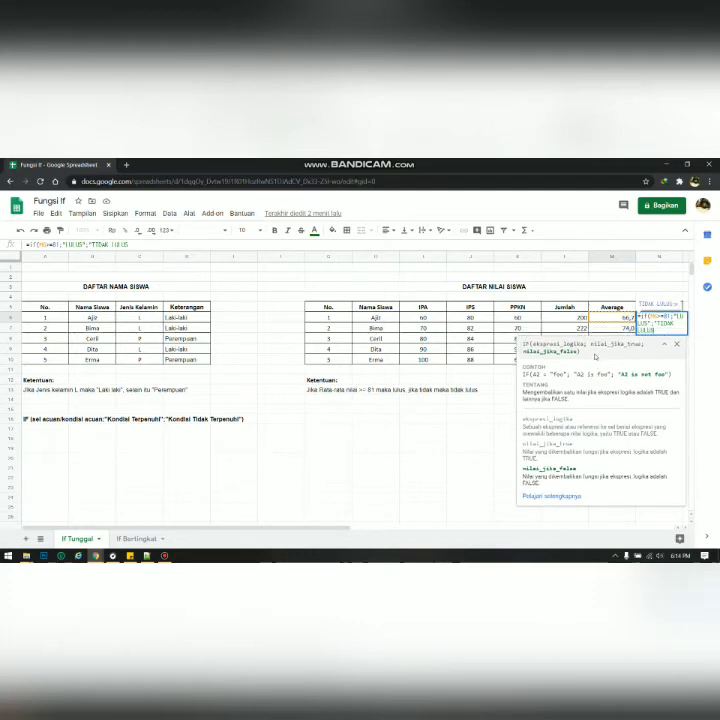
text())
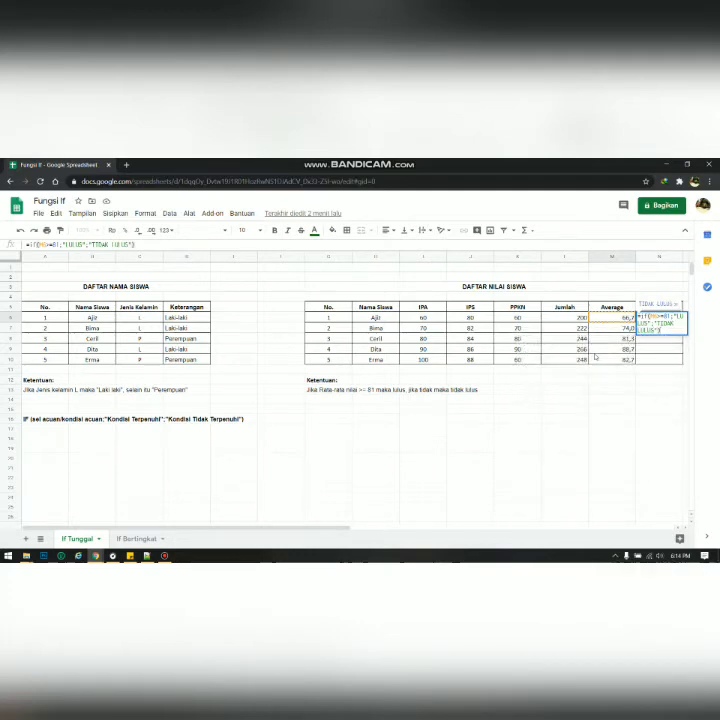
key(Return)
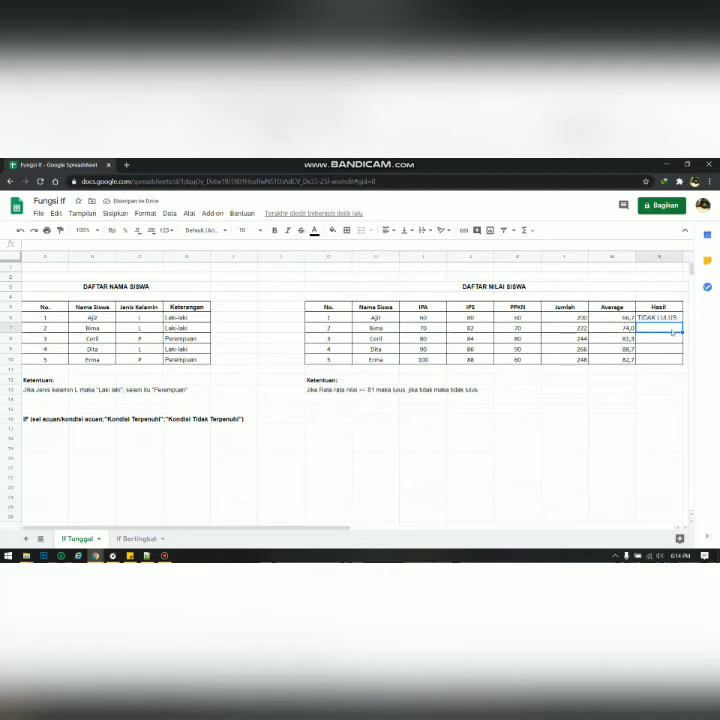
Step: Fill the N6 formula down the Hasil column to N10 and check a copied formula
click(645, 318)
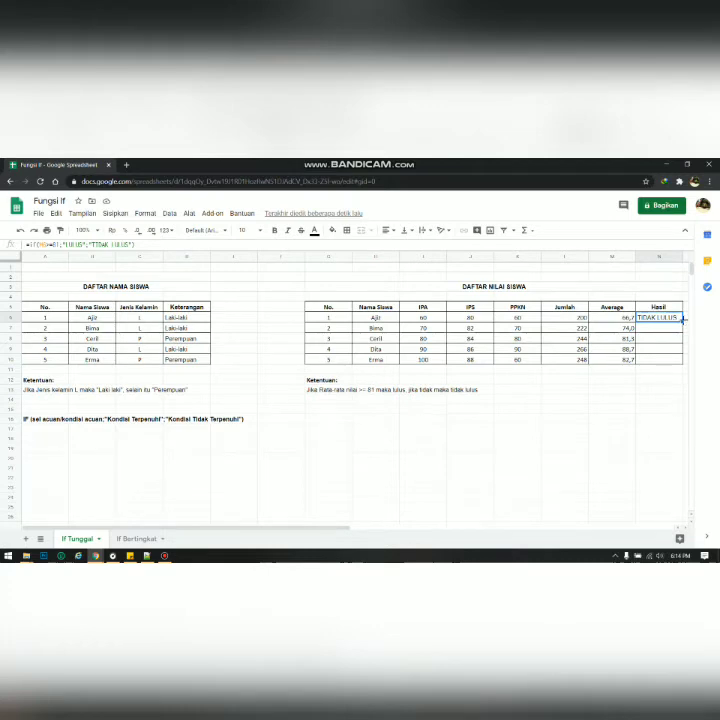
drag(683, 321, 681, 364)
click(659, 338)
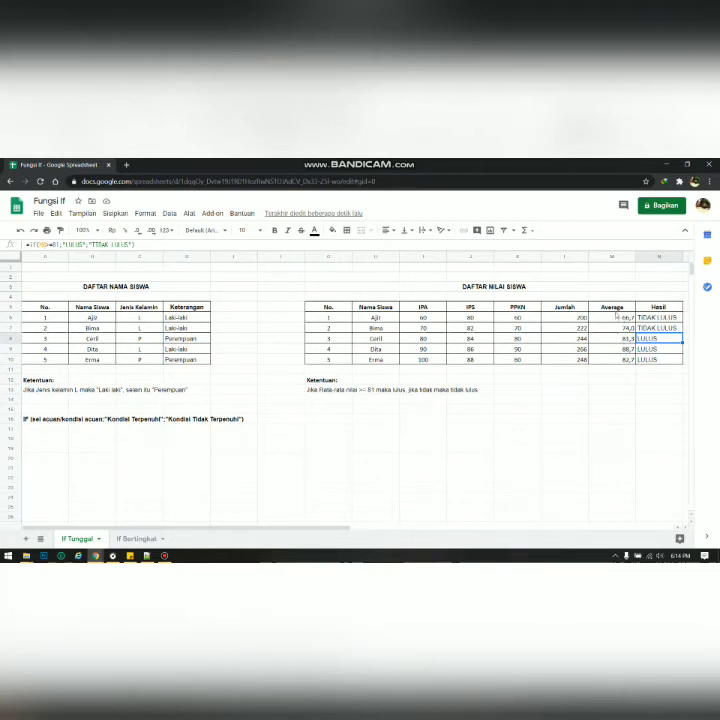
Step: Review the IF formulas in the first Keterangan cell D6 and the first Hasil cell N6, leaving both as they are
click(190, 317)
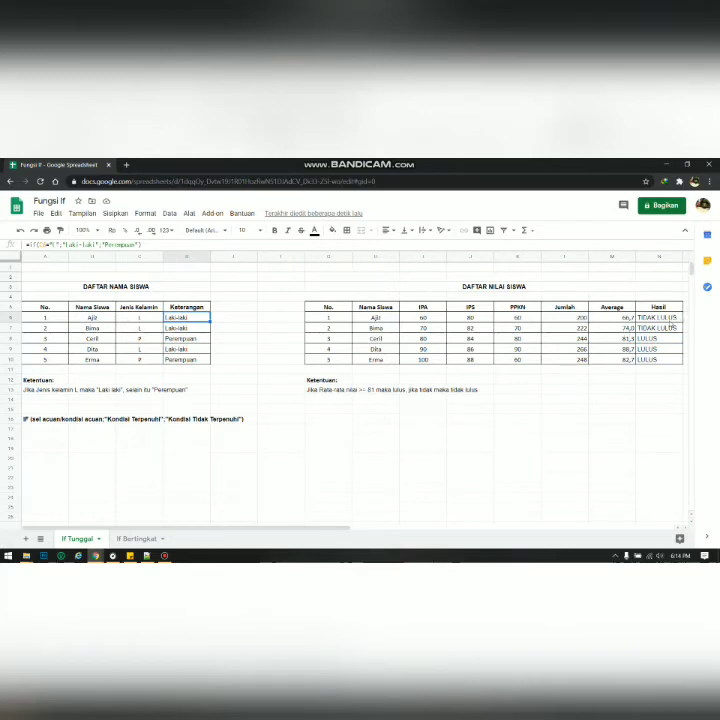
double_click(667, 317)
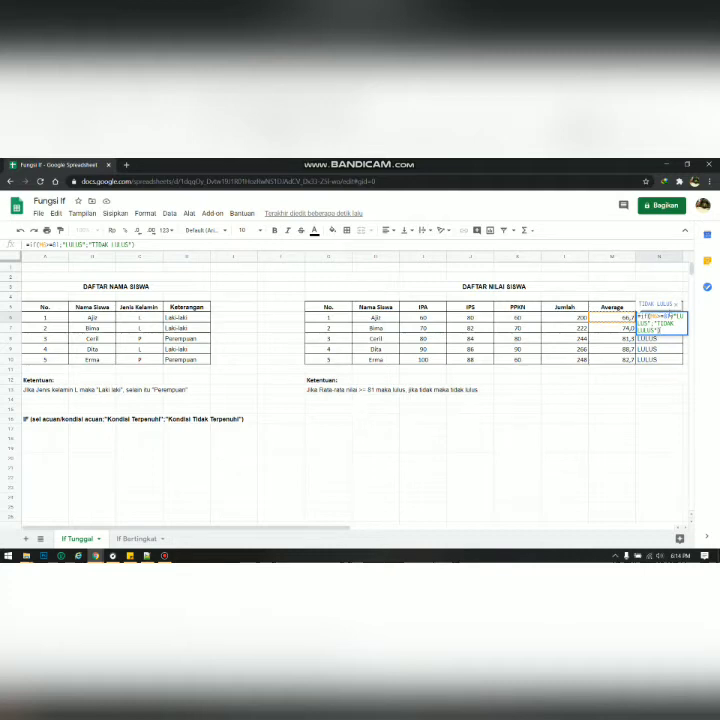
key(Return)
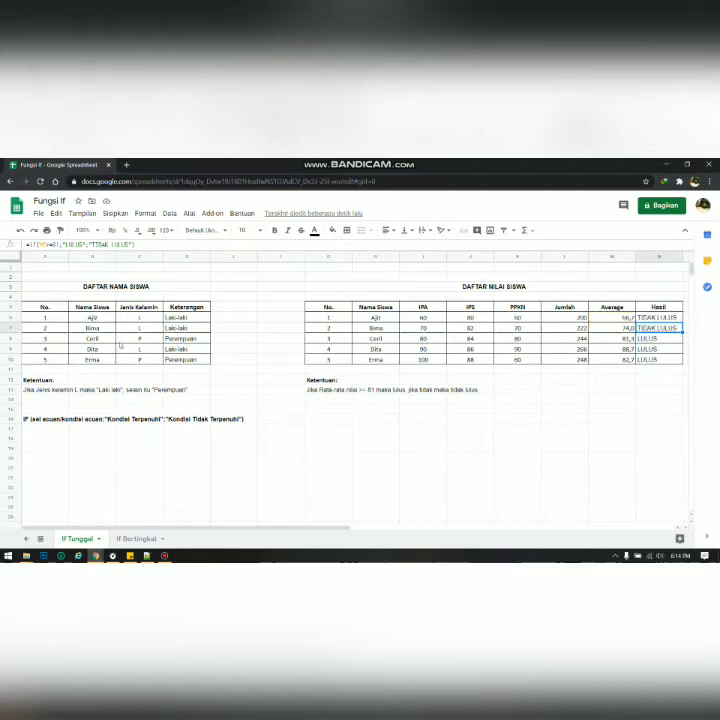
double_click(187, 317)
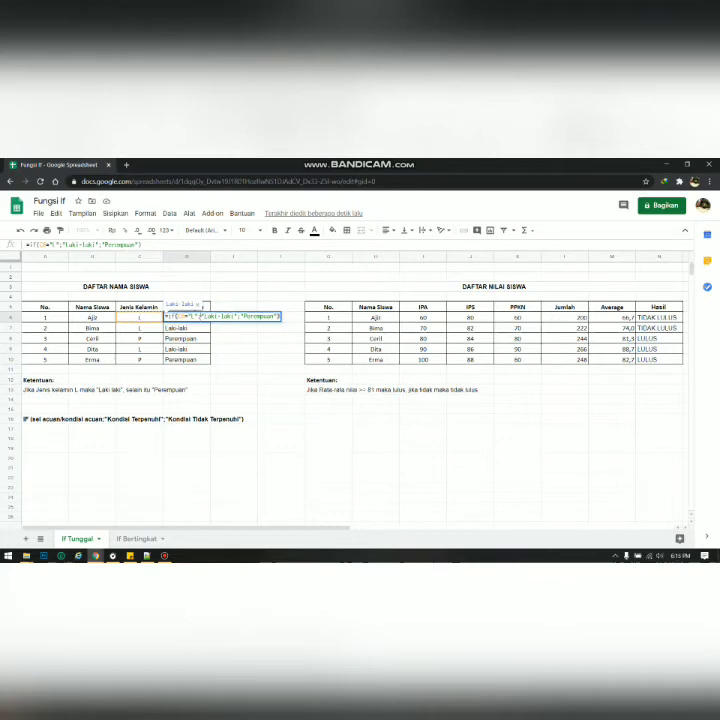
click(200, 317)
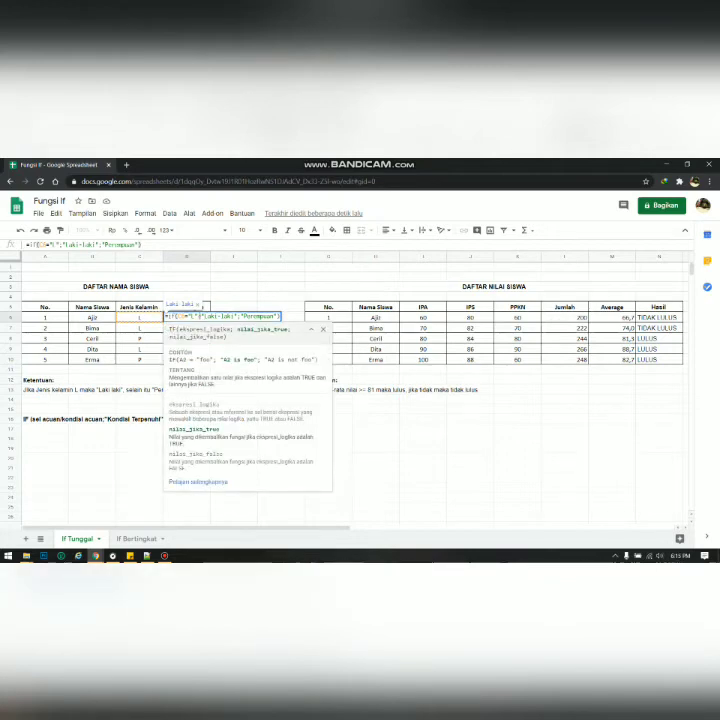
key(Return)
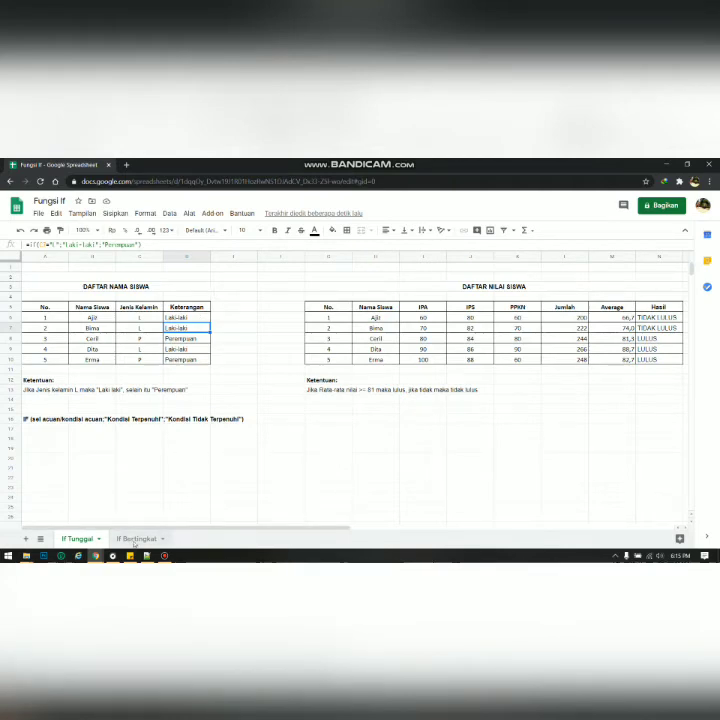
Step: On the If Bertingkat sheet, begin an IF formula in I7, the first Grade cell, testing whether H7 is >=85
click(133, 542)
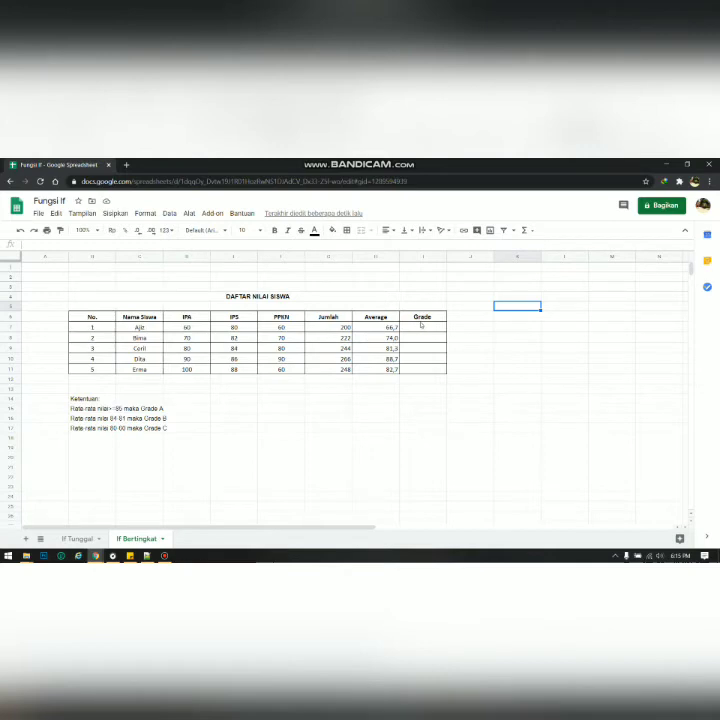
click(420, 327)
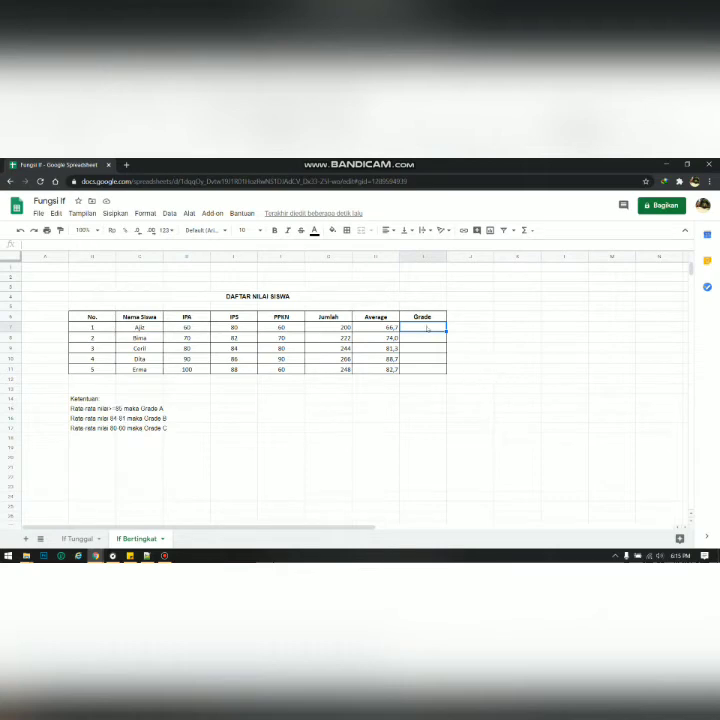
text(=)
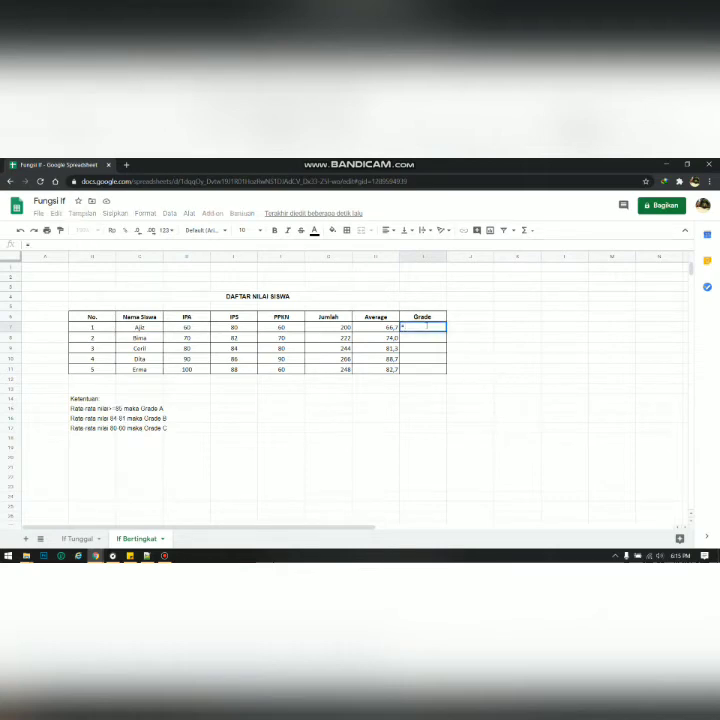
text(IF()
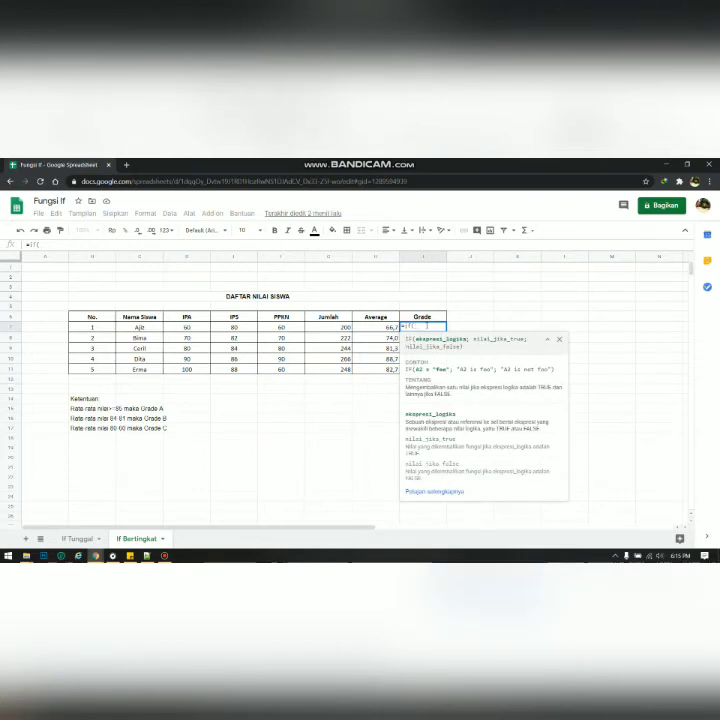
click(377, 328)
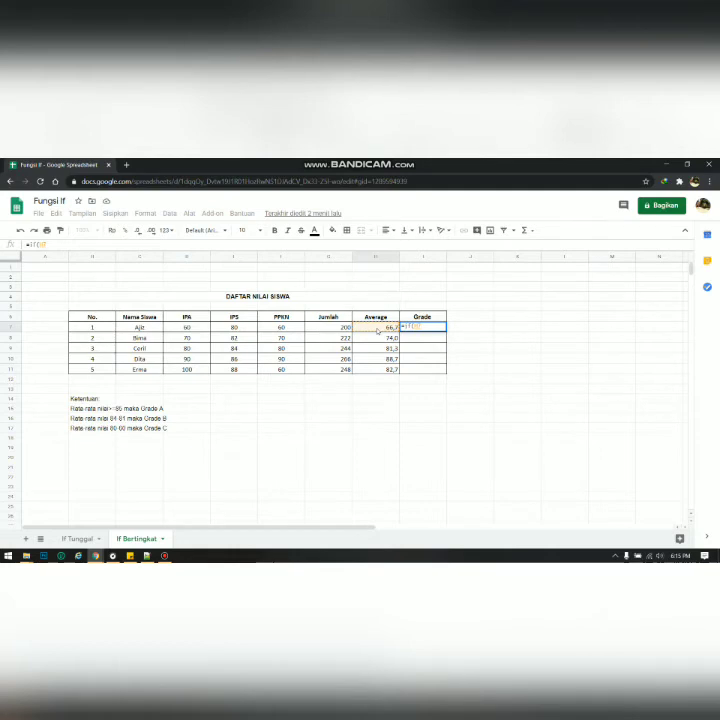
text(>=8)
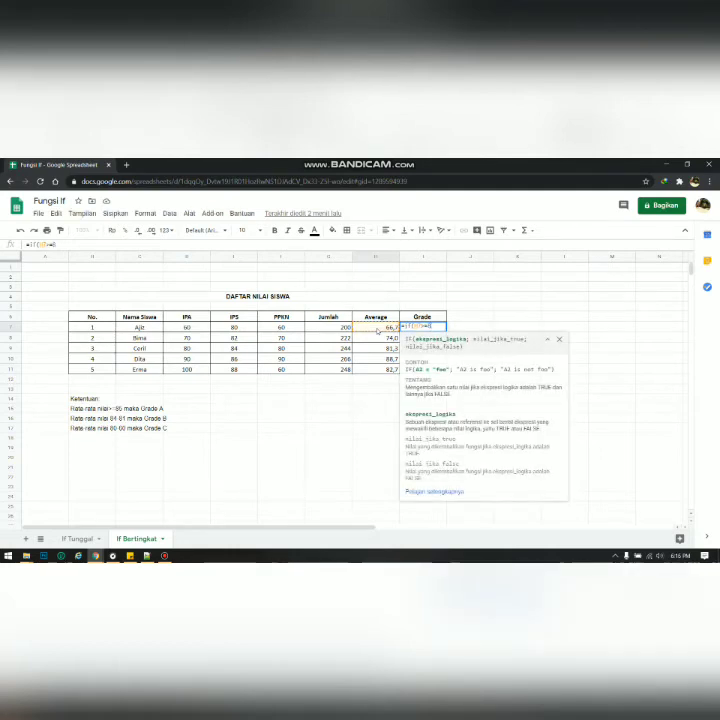
text(5;")
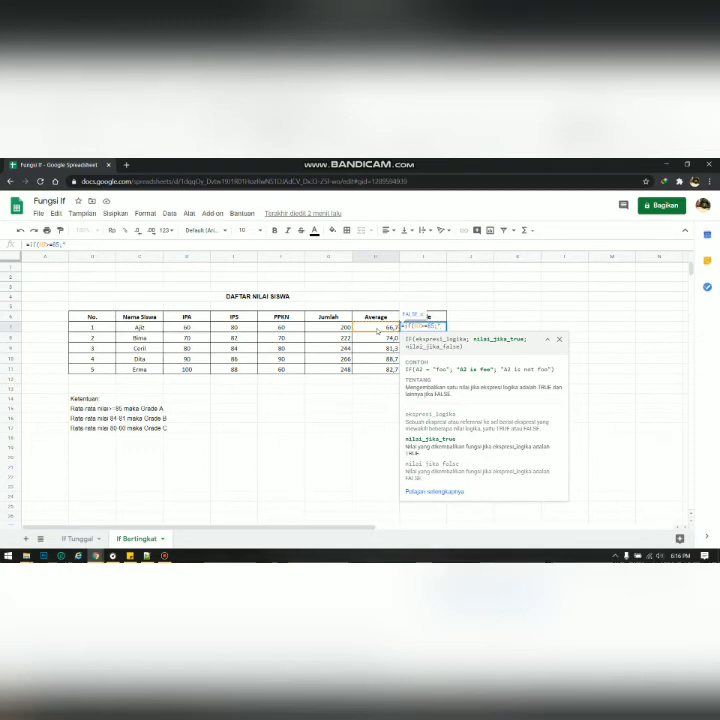
Step: Enter "A" as the true result of the H7>=85 test in the I7 Grade formula
text(Gra)
key(BackSpace)
key(BackSpace)
key(BackSpace)
text(A)
text(")
text(;)
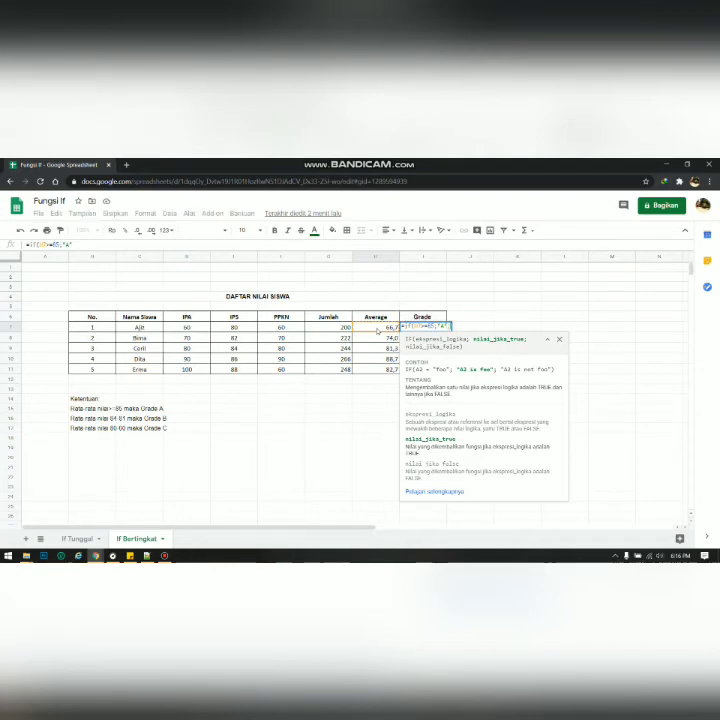
Step: Add a nested IF to the I7 Grade formula that tests whether H7 is >=81 and returns "B" when true
text(IF()
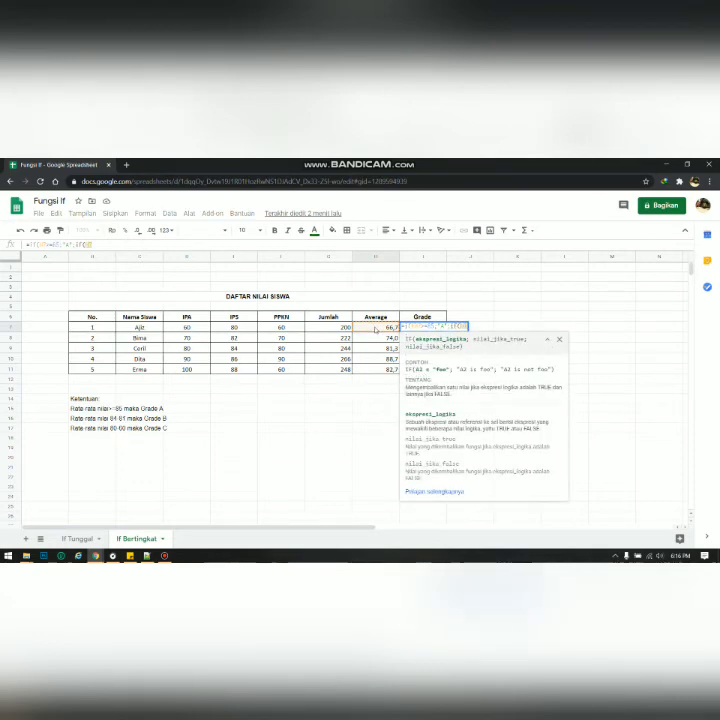
click(376, 327)
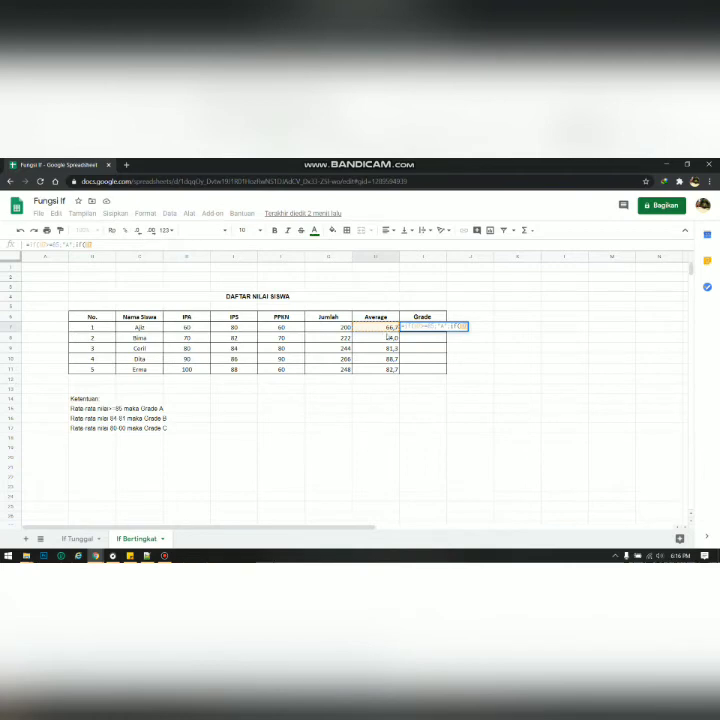
text(>=)
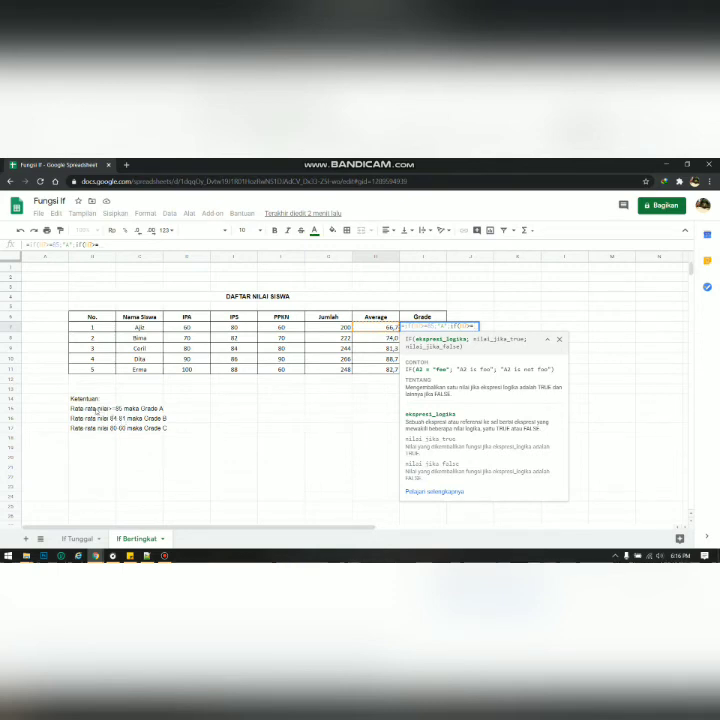
text(8)
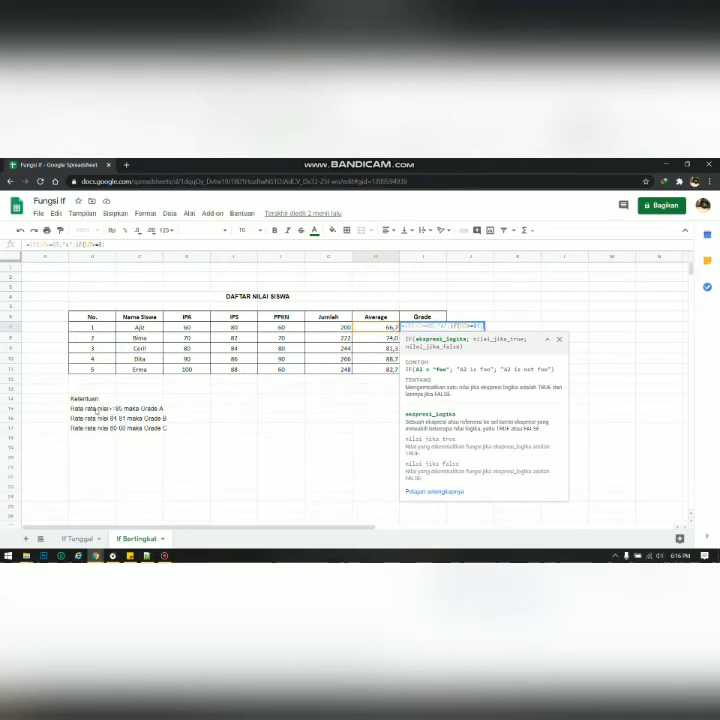
text(1;")
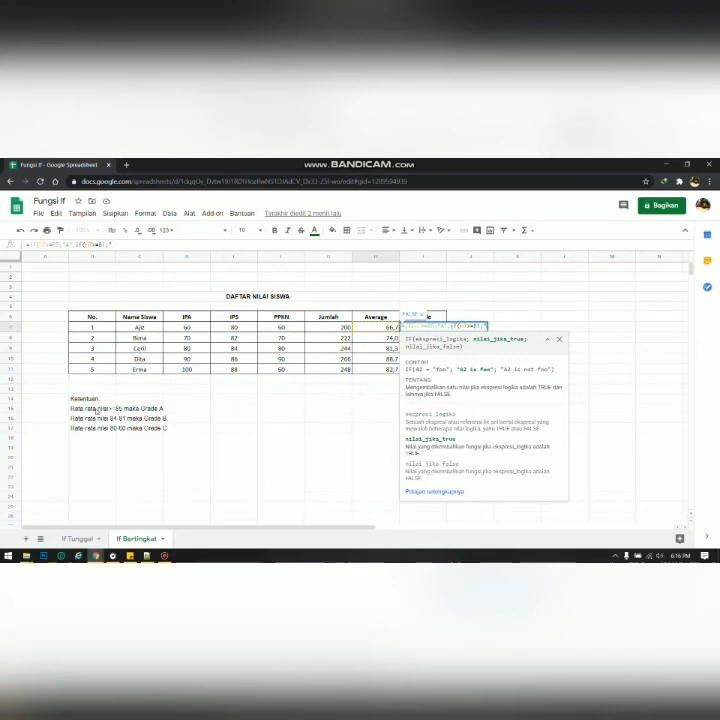
text(b")
key(BackSpace)
key(BackSpace)
text(B";)
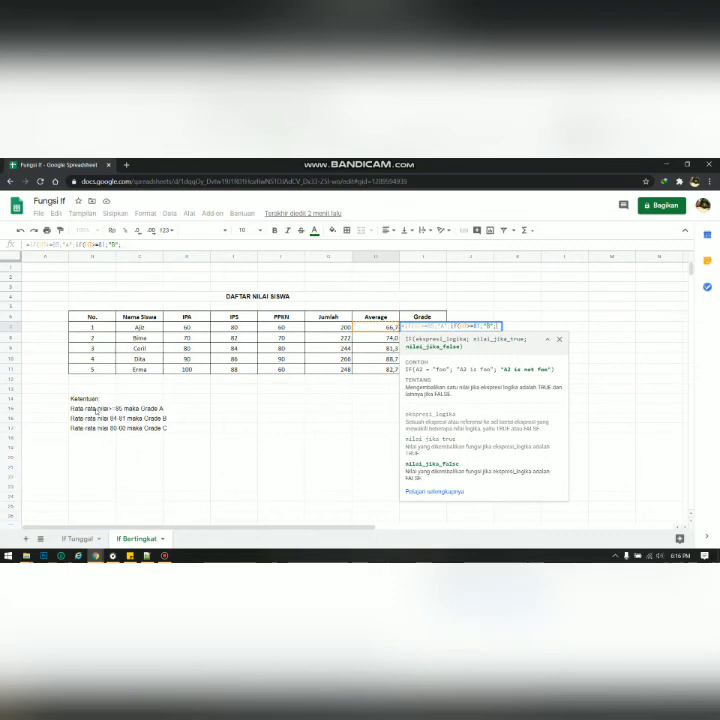
Step: Nest a third IF in the I7 Grade formula returning "C" when H7 is >=60, and complete the formula
text(IF()
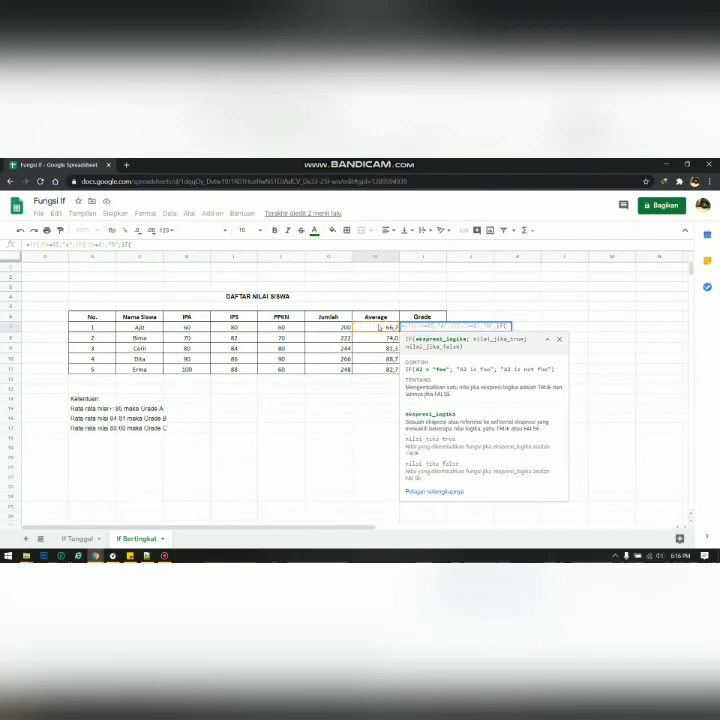
click(379, 327)
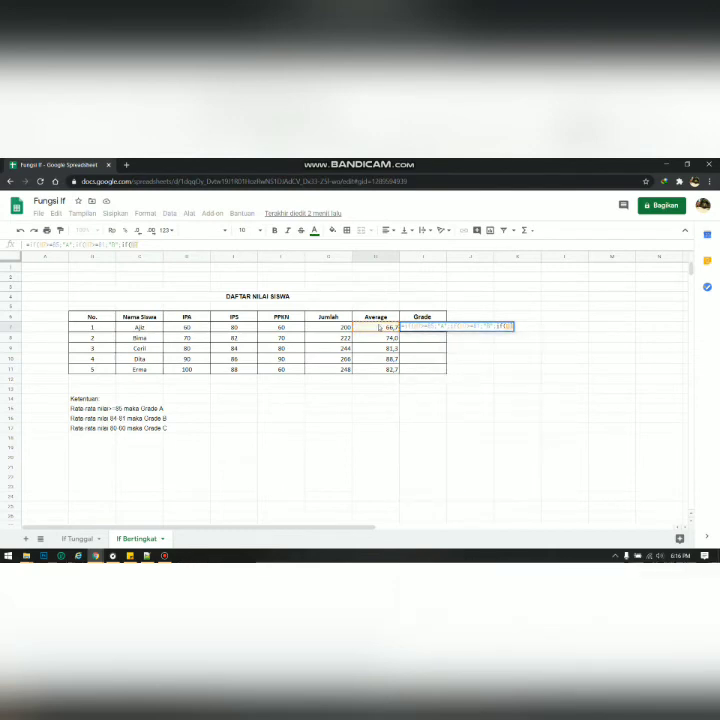
text(>)
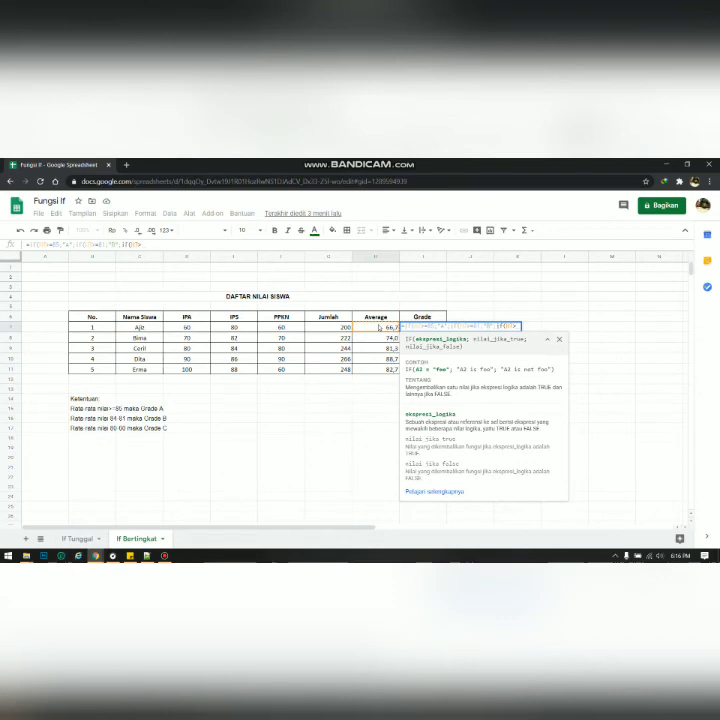
text(=6)
text(0)
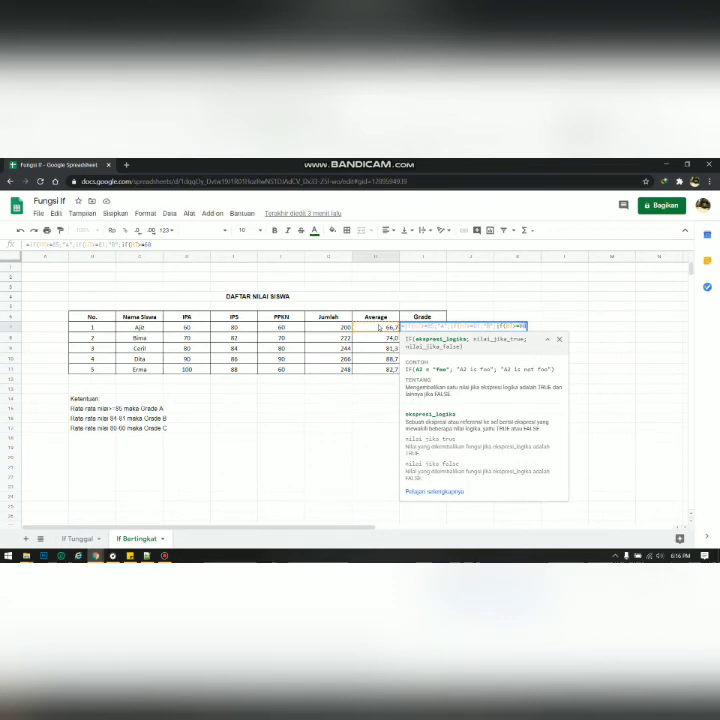
text(;")
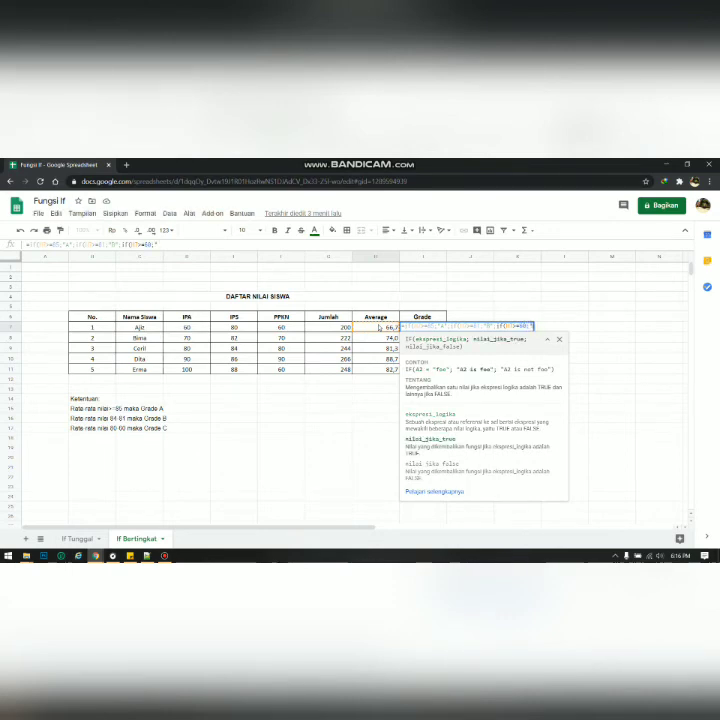
text(C)
text(";)
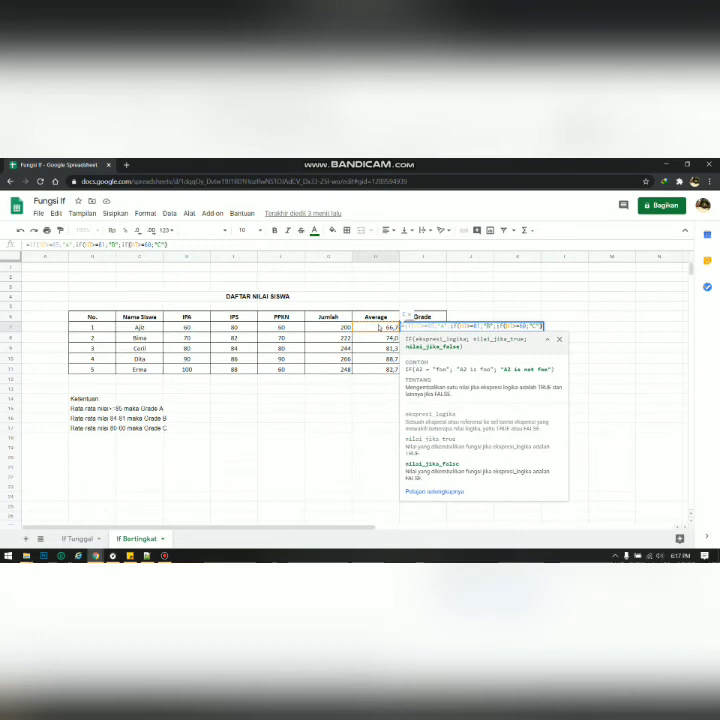
key(Return)
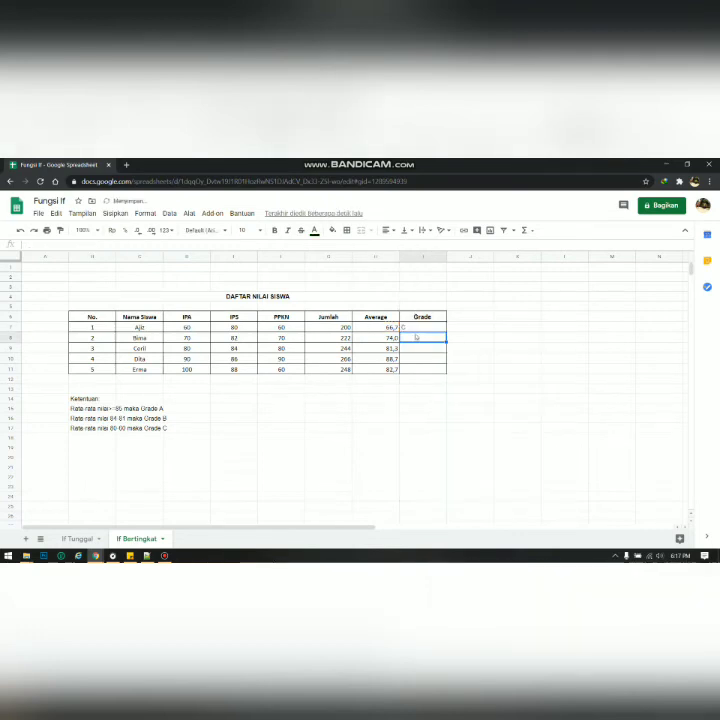
Step: Check the grade in I7 and its formula against the Grade C condition in B17
click(409, 329)
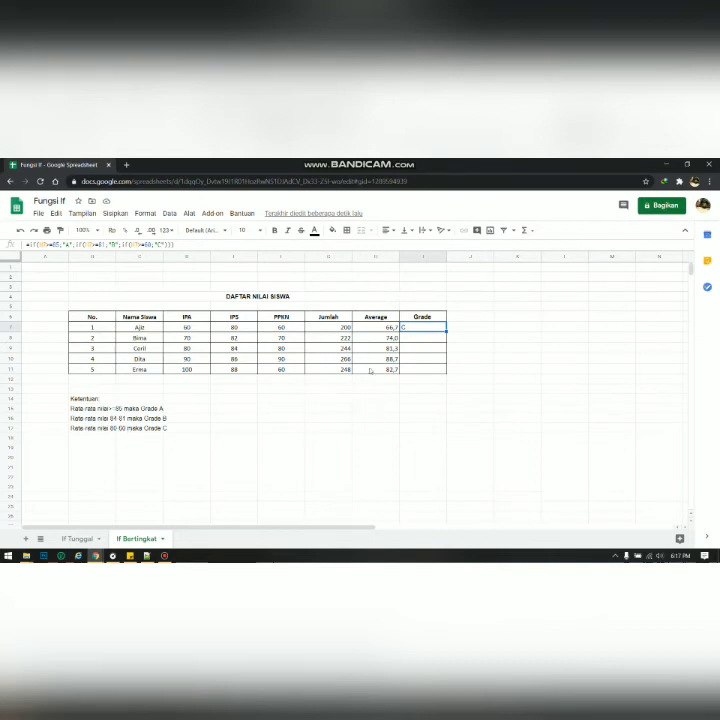
drag(135, 418, 95, 427)
click(95, 427)
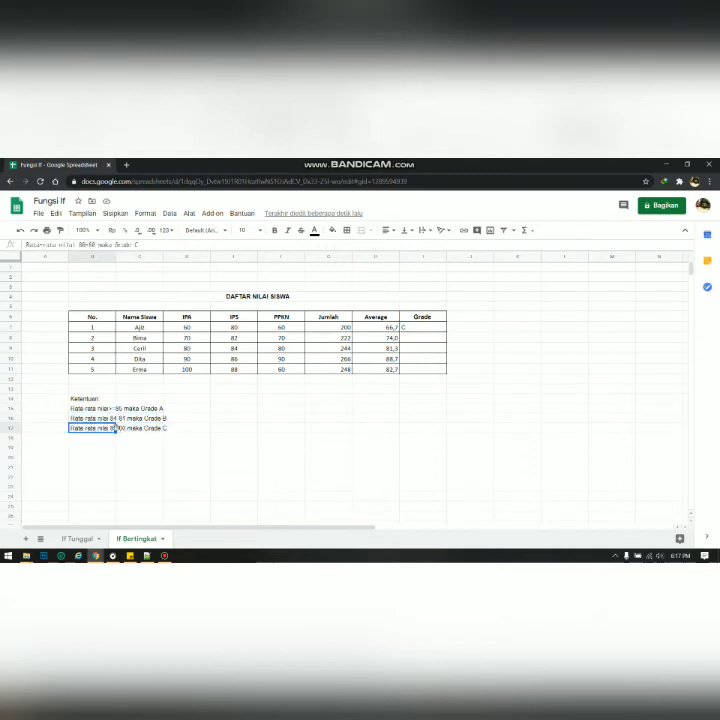
Step: Fill the I7 formula down the Grade column to I11 and check the copied formula in I9
click(443, 329)
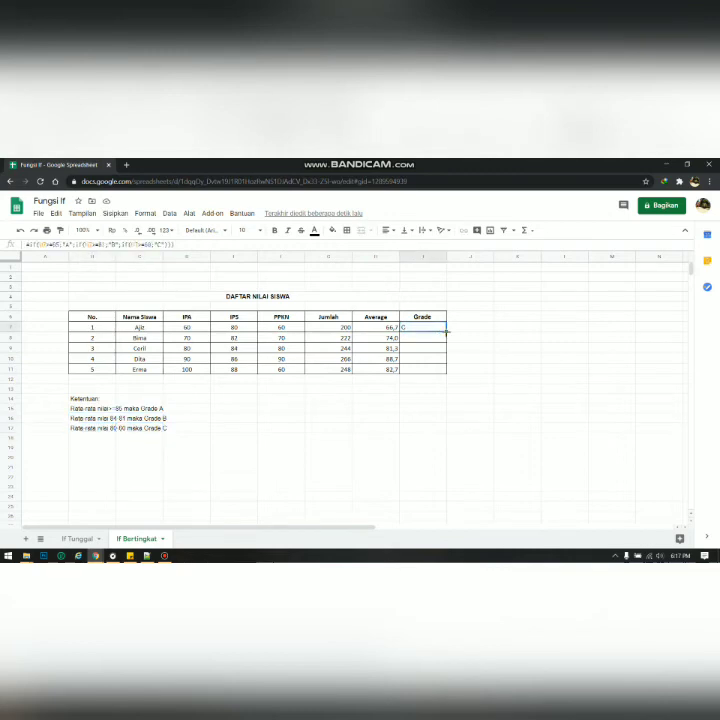
drag(447, 337, 450, 371)
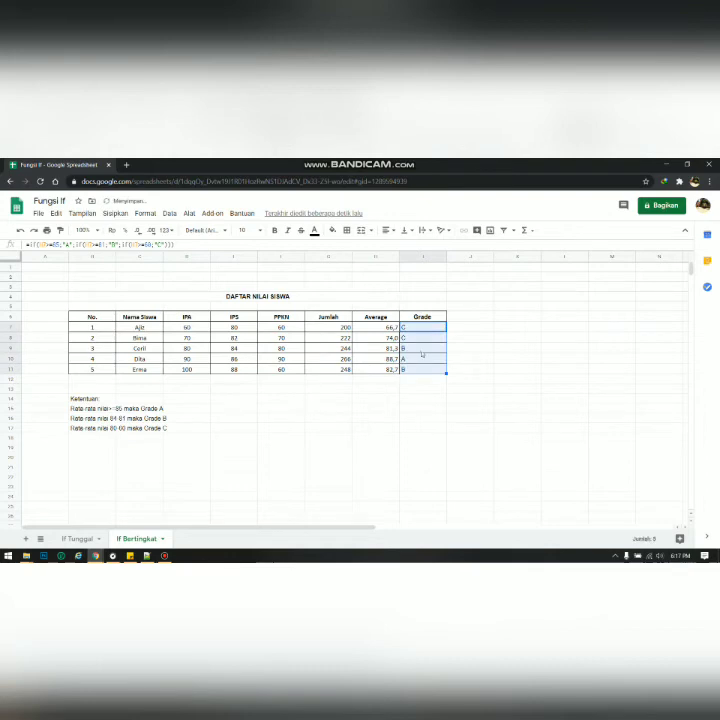
click(420, 352)
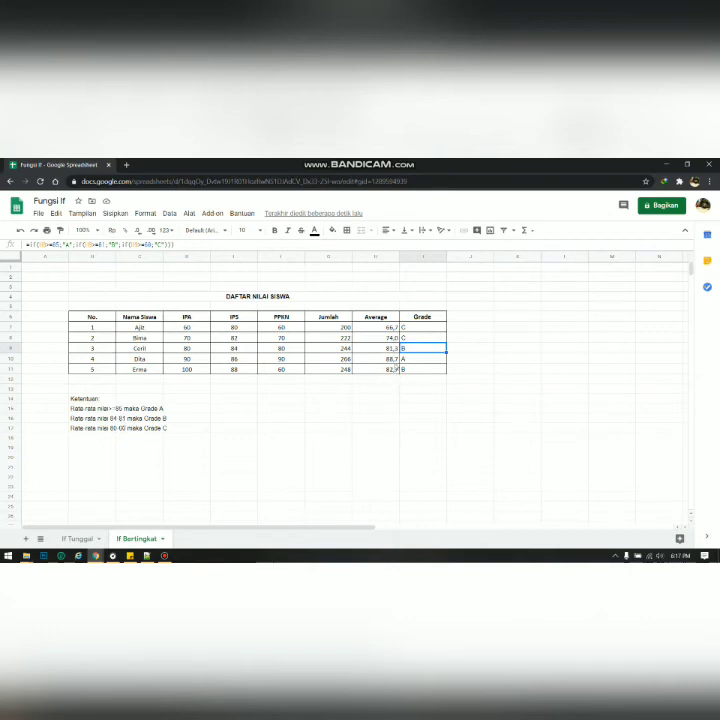
Step: Review the nested IF formula in the first Grade cell, I7, leaving it as it is
click(425, 328)
double_click(425, 328)
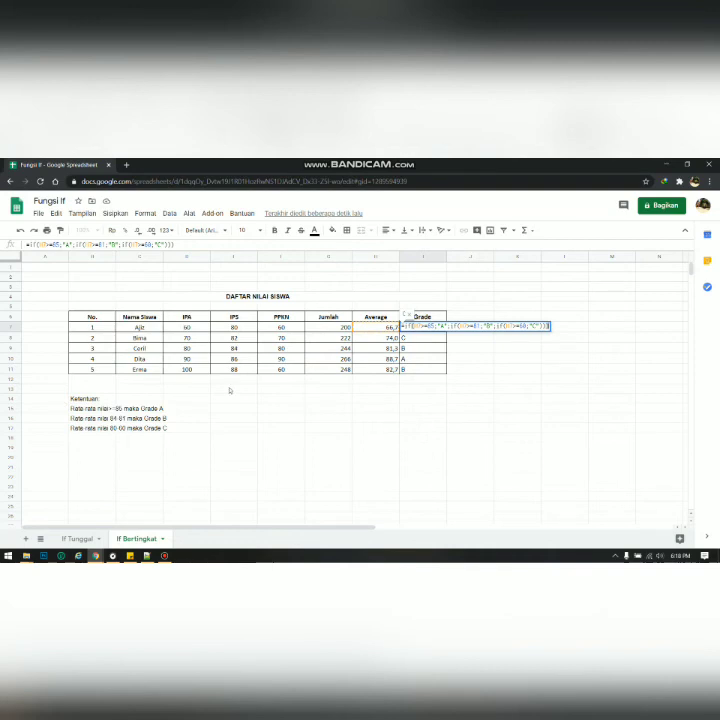
key(Return)
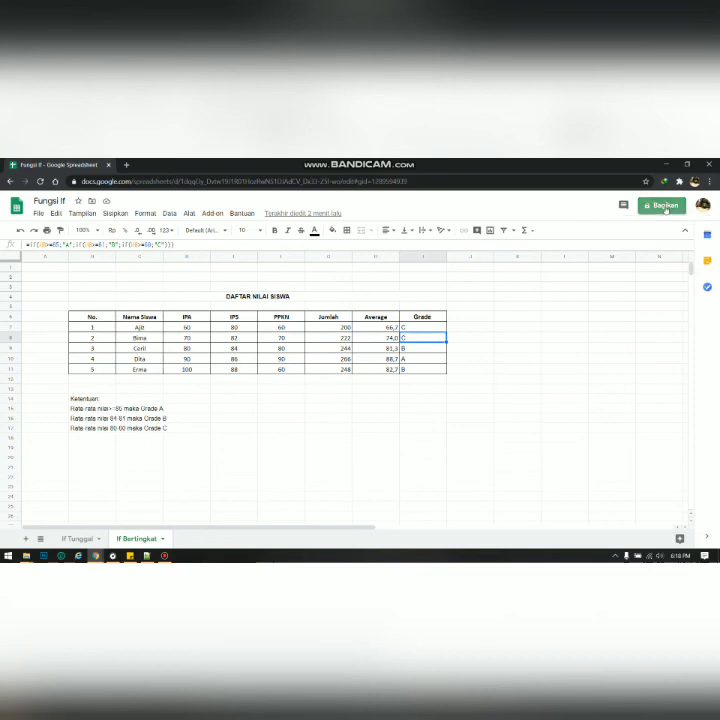
Step: Share the spreadsheet by link with anyone who has the link (Siapa saja yang memiliki link), keeping view-only access
click(666, 207)
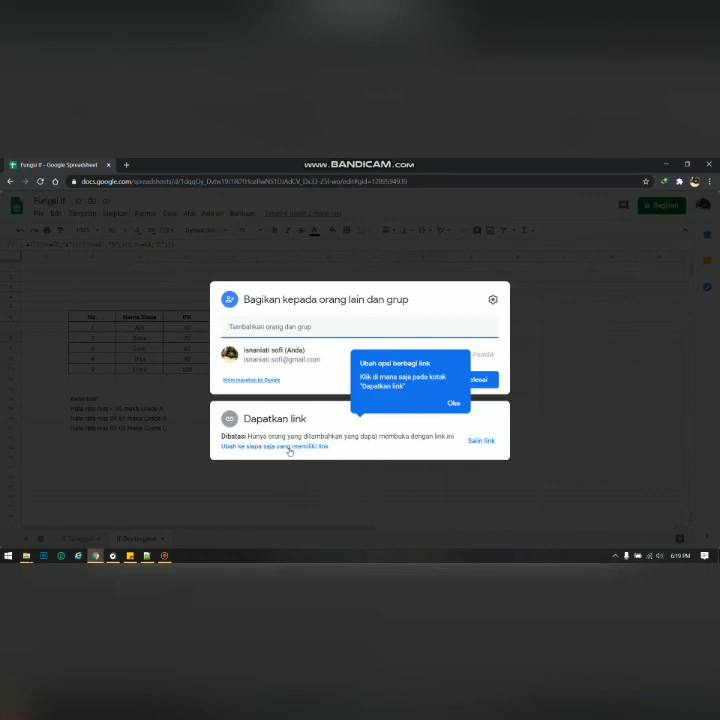
click(289, 451)
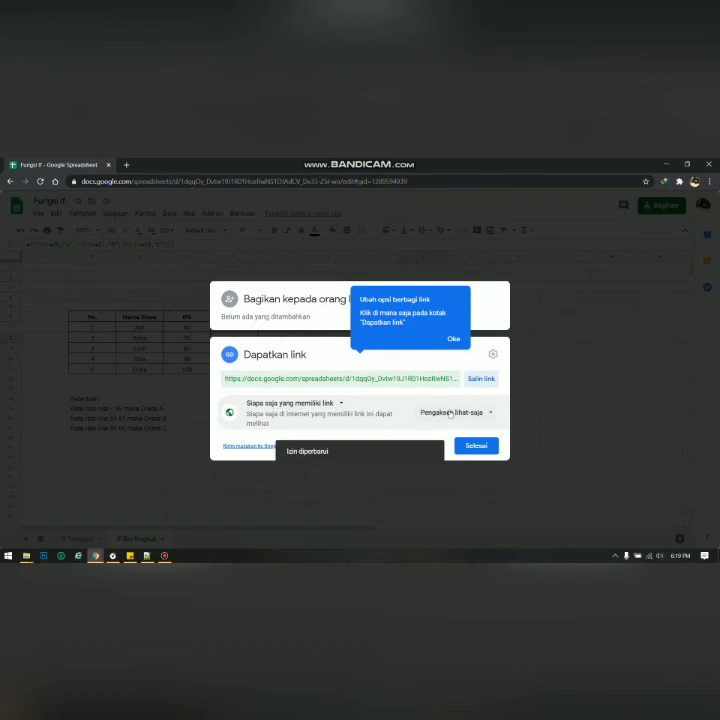
click(313, 404)
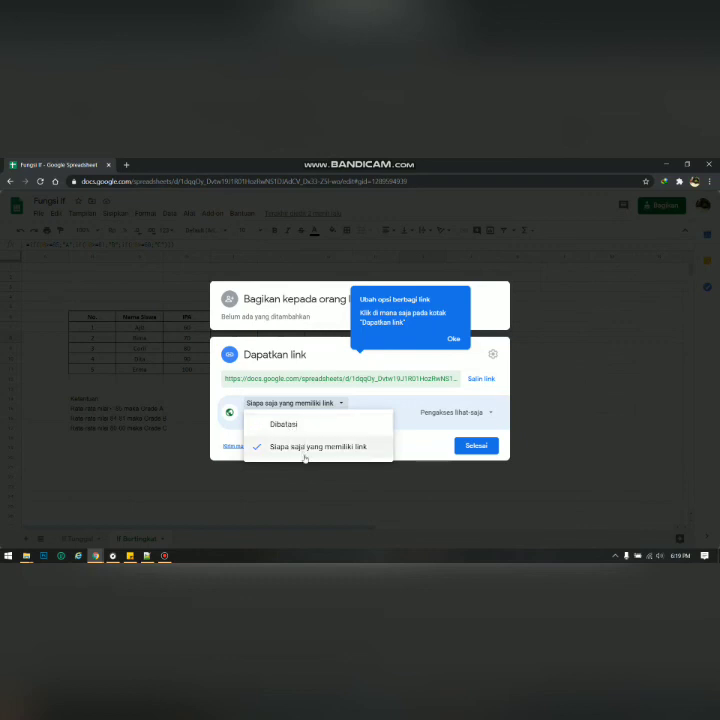
click(303, 447)
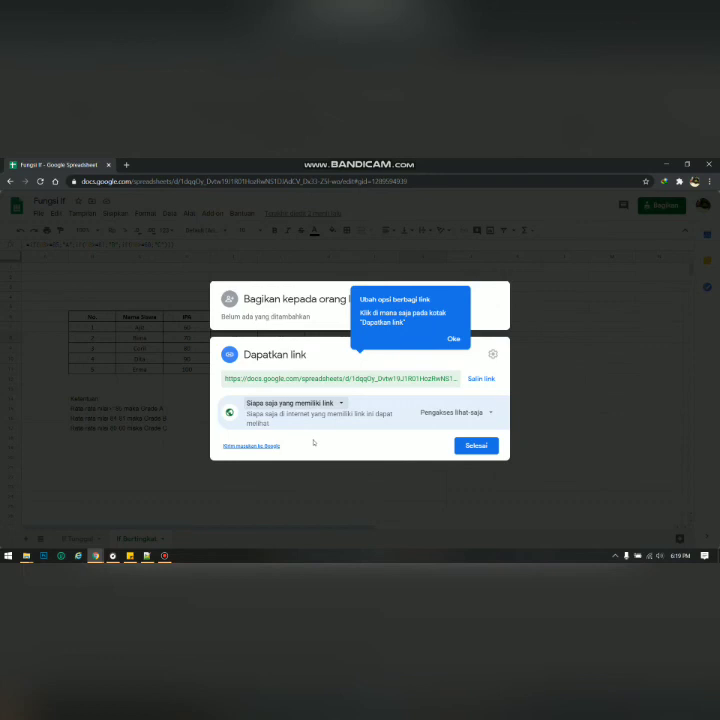
click(475, 445)
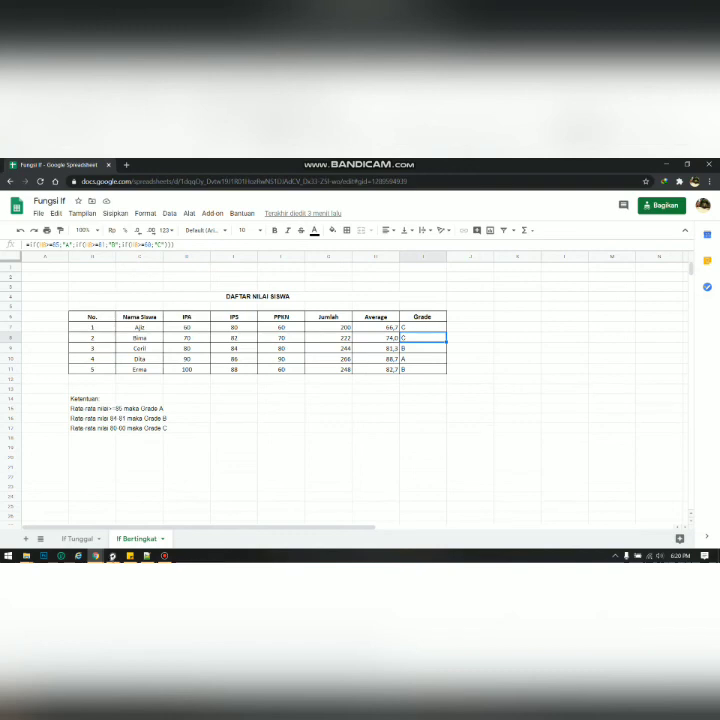
click(166, 557)
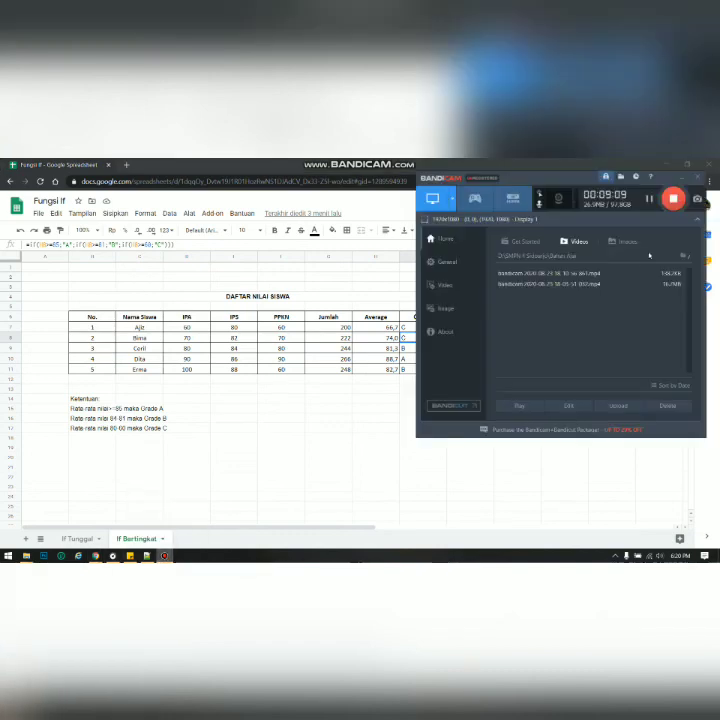